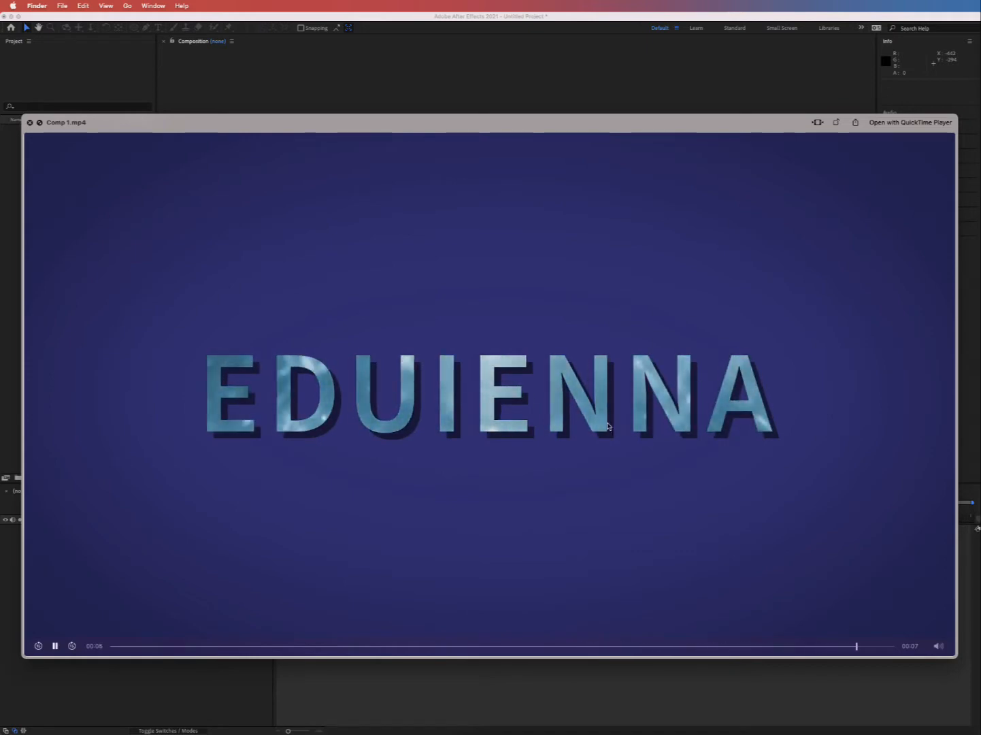
# - Preview the digital-data-cable and cinematic abstract motion background clips and the finished Comp 1.mp4 in the AE Mask Text folder
pyautogui.press('space')
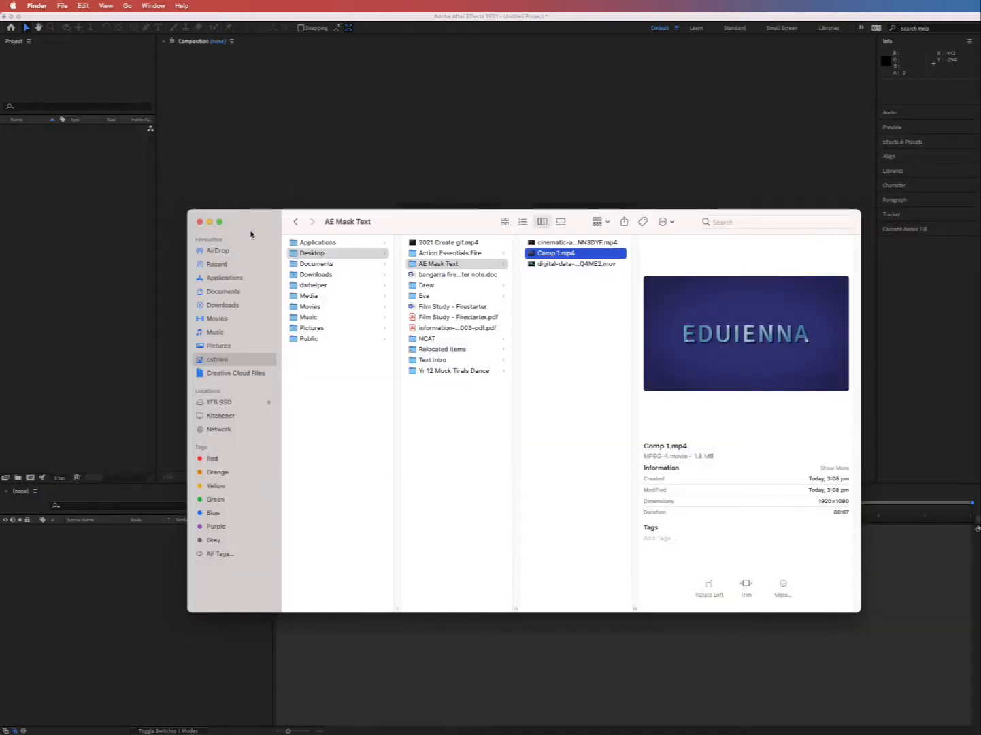
pyautogui.click(566, 265)
pyautogui.press('space')
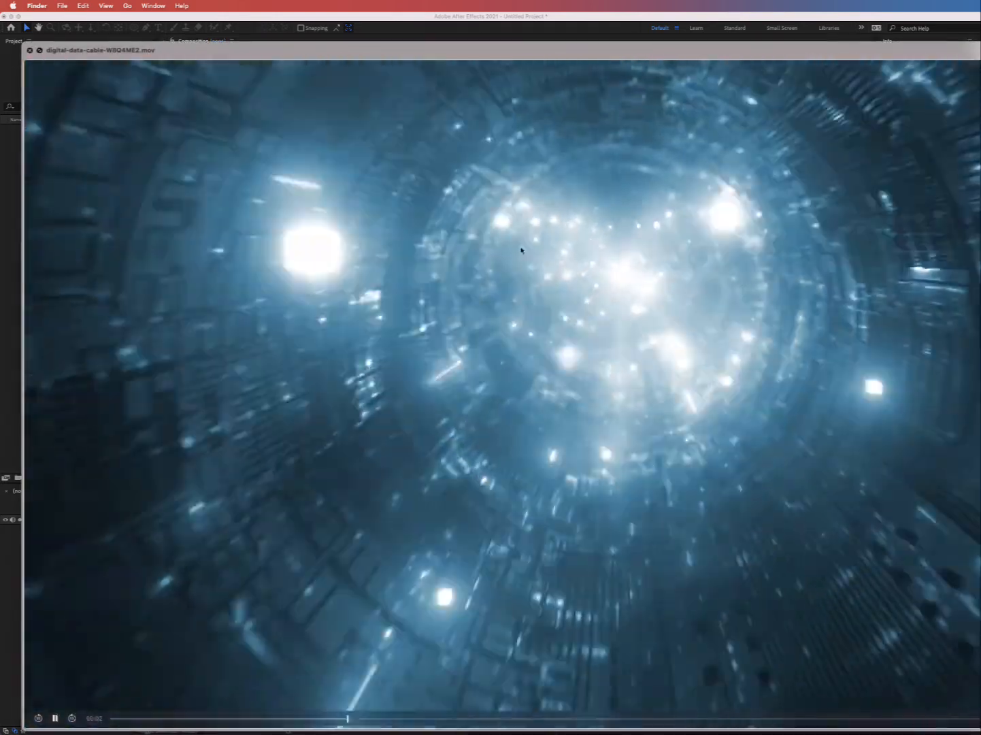
pyautogui.press('space')
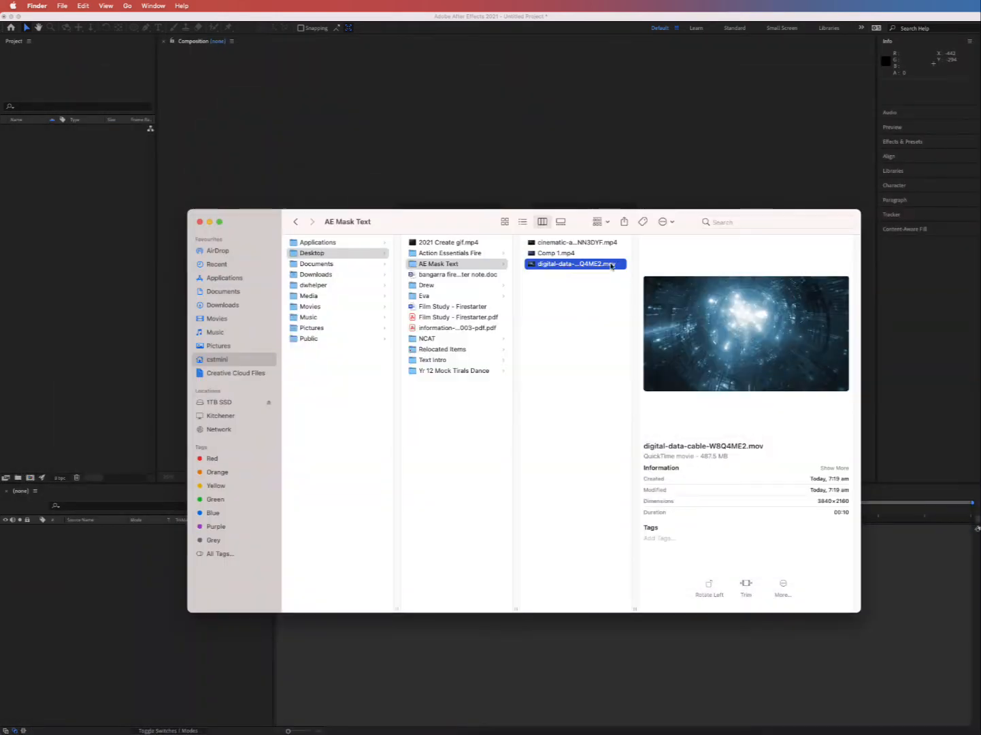
pyautogui.click(593, 244)
pyautogui.press('space')
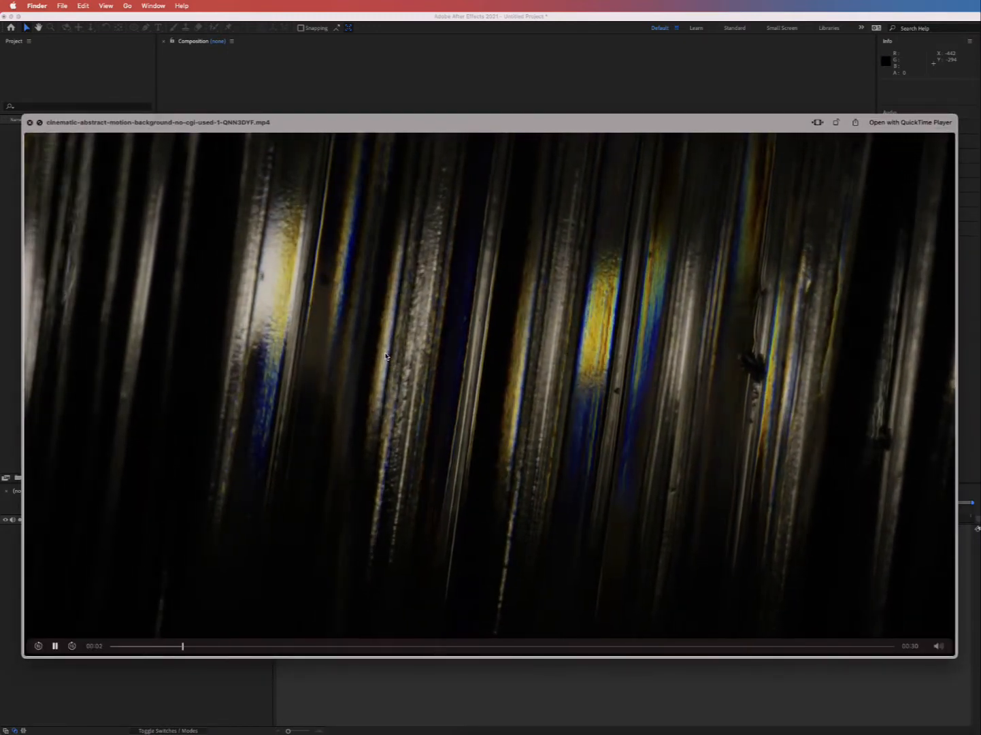
pyautogui.press('space')
pyautogui.click(545, 253)
pyautogui.press('space')
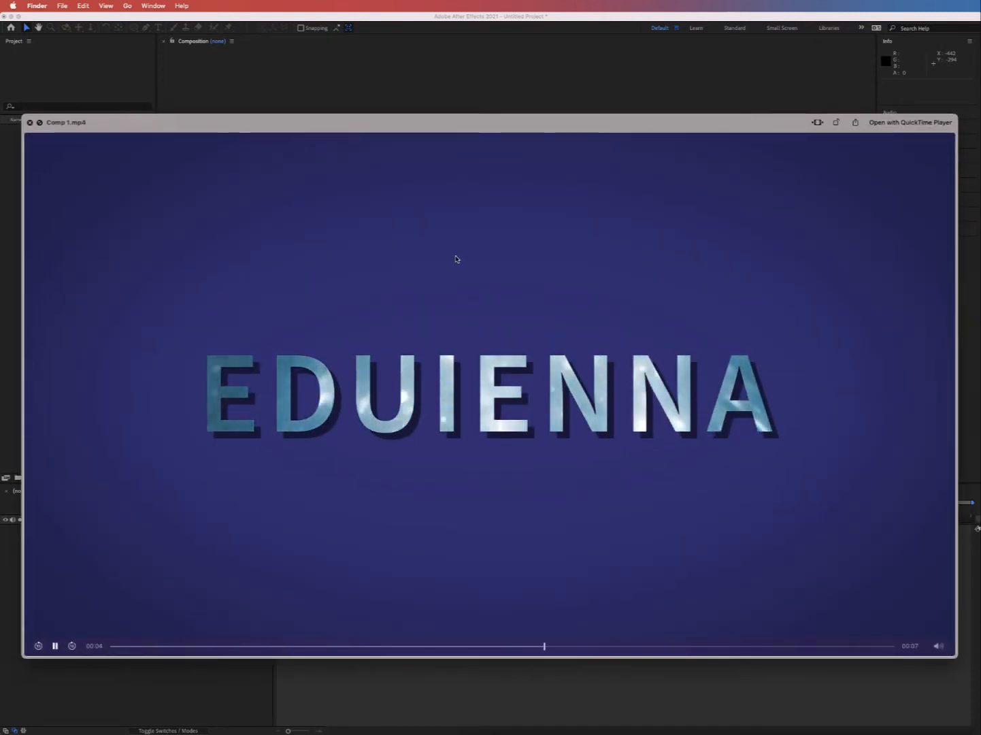
pyautogui.press('space')
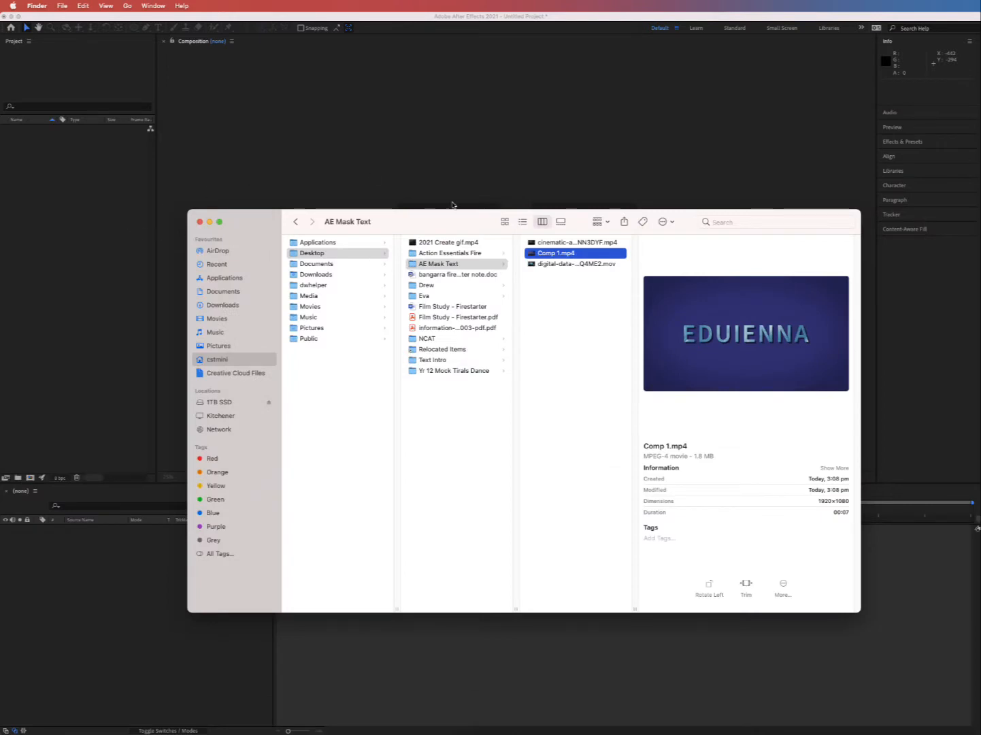
# - Switch to After Effects and import the cinematic abstract motion .mp4 and the digital-data-cable .mov from the AE Mask Text folder as footage
pyautogui.rightClick(48, 179)
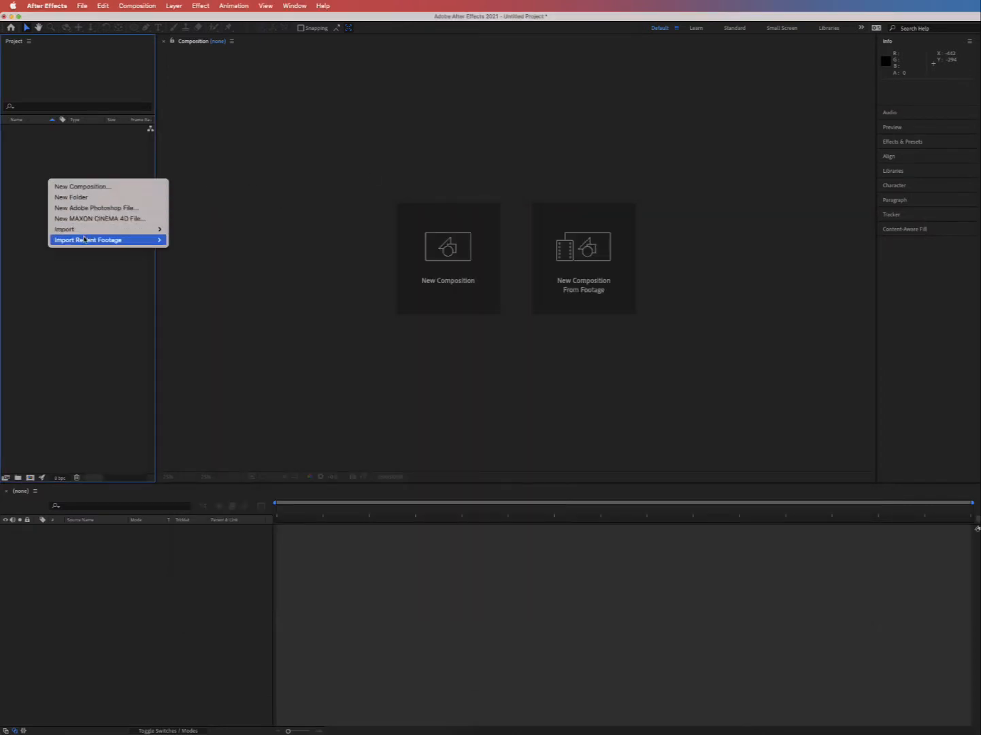
pyautogui.moveTo(85, 231)
pyautogui.click(182, 230)
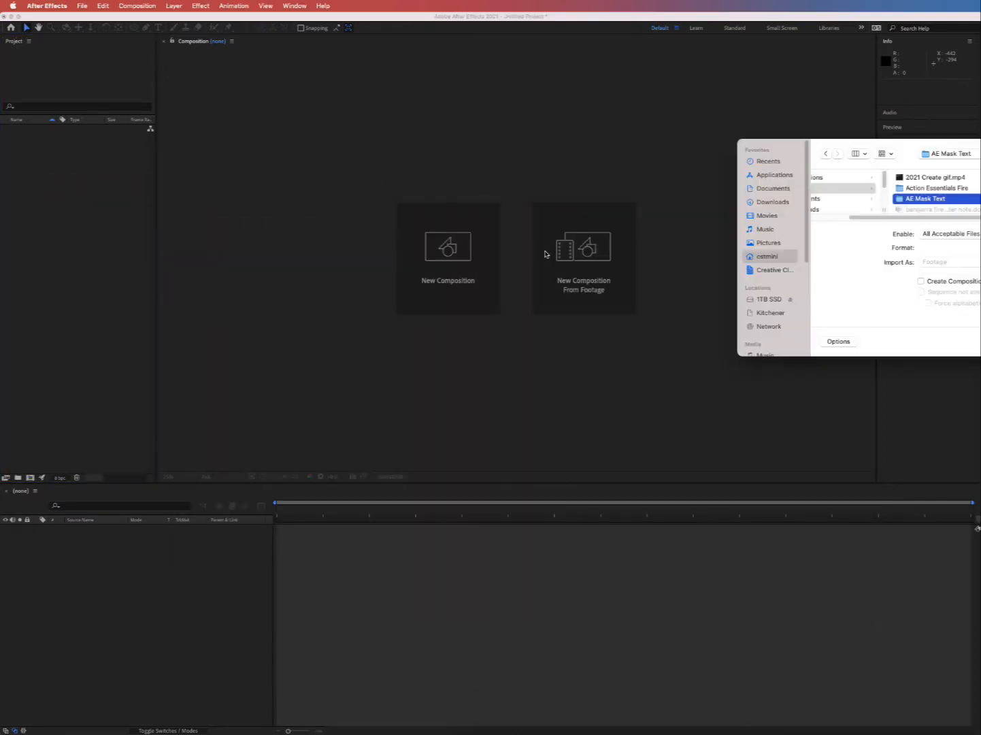
pyautogui.moveTo(896, 150); pyautogui.dragTo(367, 233)
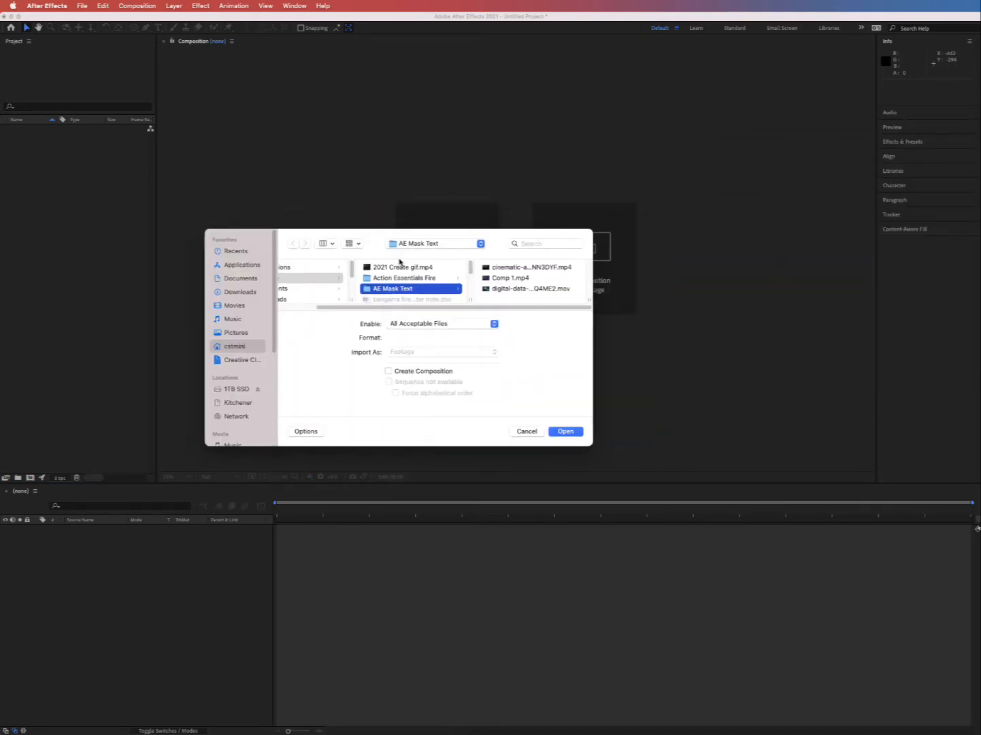
pyautogui.click(485, 267)
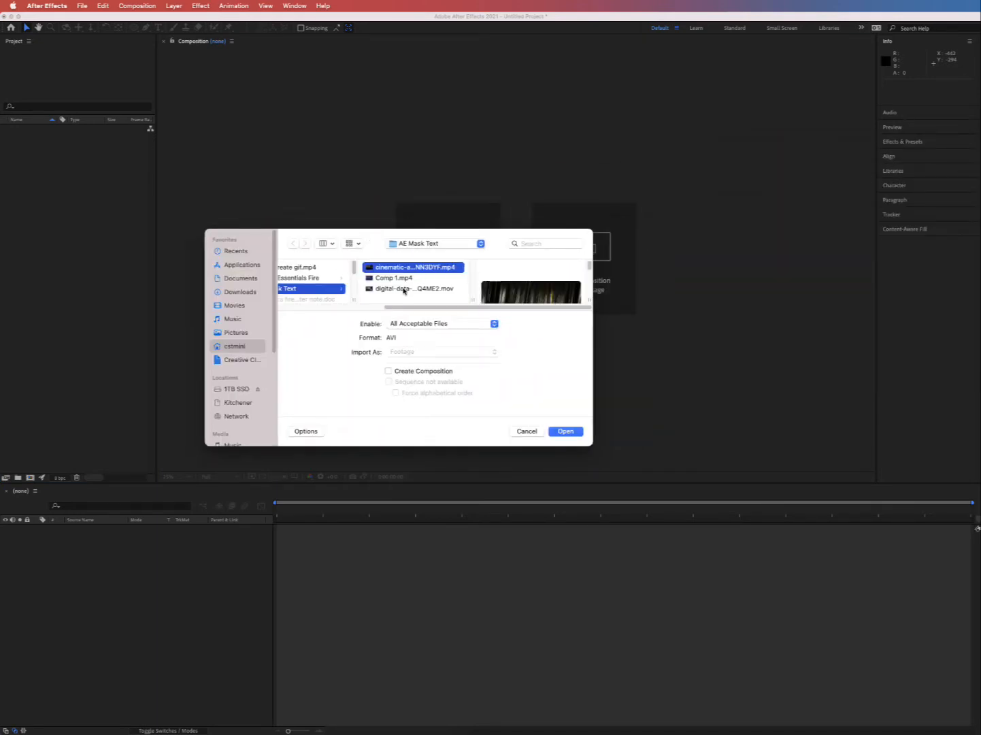
pyautogui.keyDown('super'); pyautogui.click(409, 288); pyautogui.keyUp('super')
pyautogui.click(565, 432)
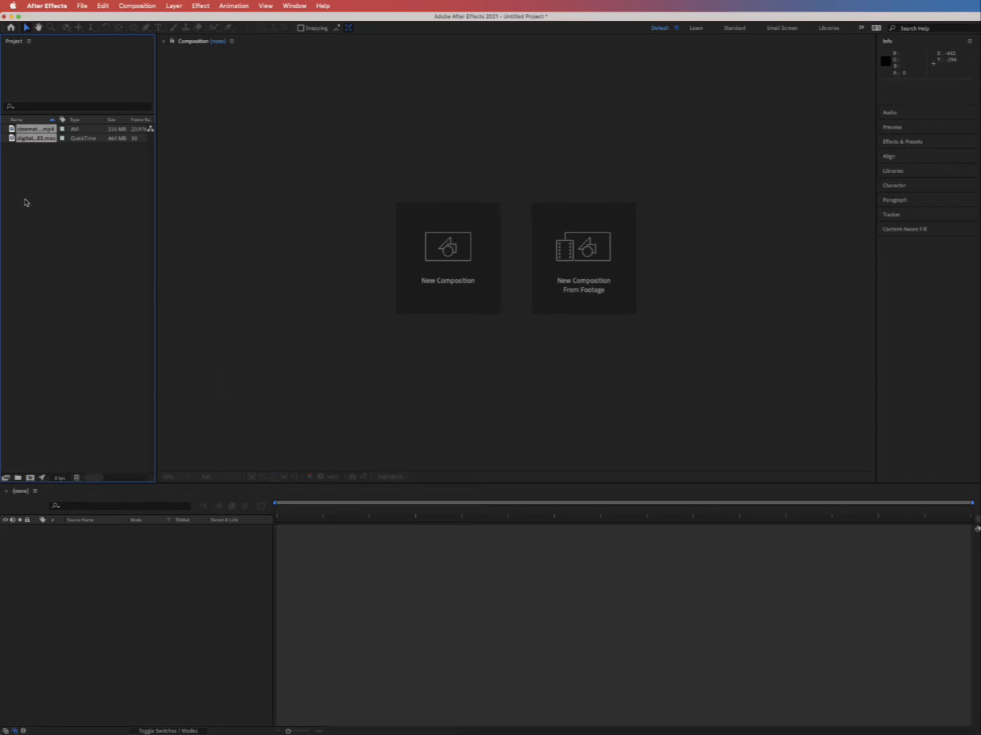
pyautogui.click(41, 180)
# - Create a composition named "Text Video mask" with the HDTV 1080 29.97 preset and a 7-second duration
pyautogui.click(136, 8)
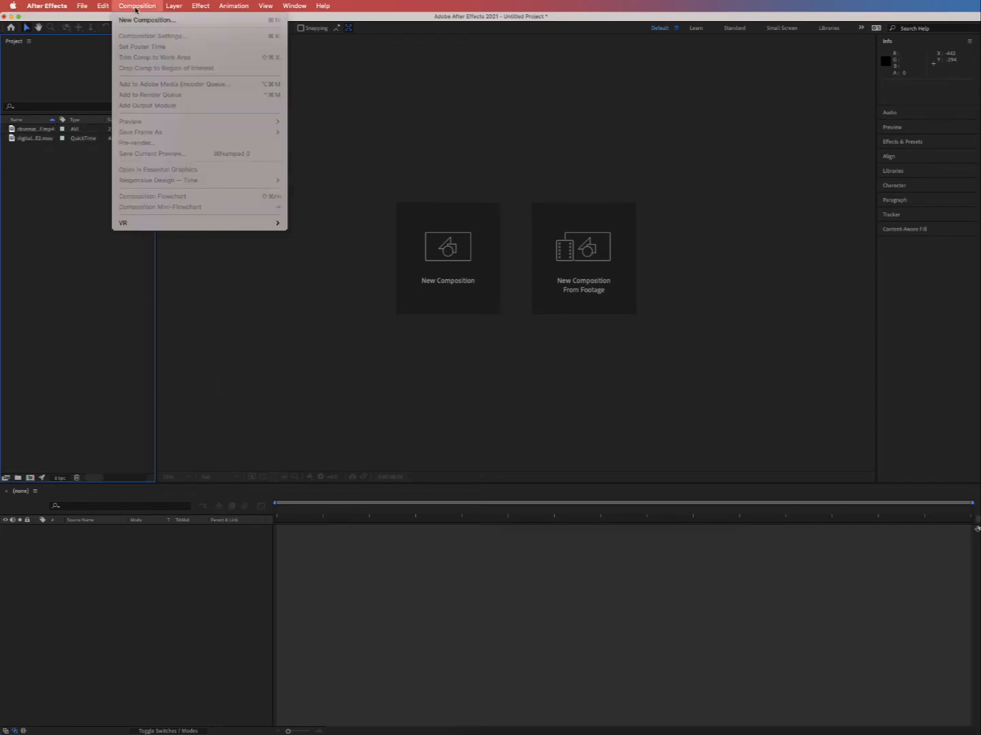
pyautogui.click(139, 19)
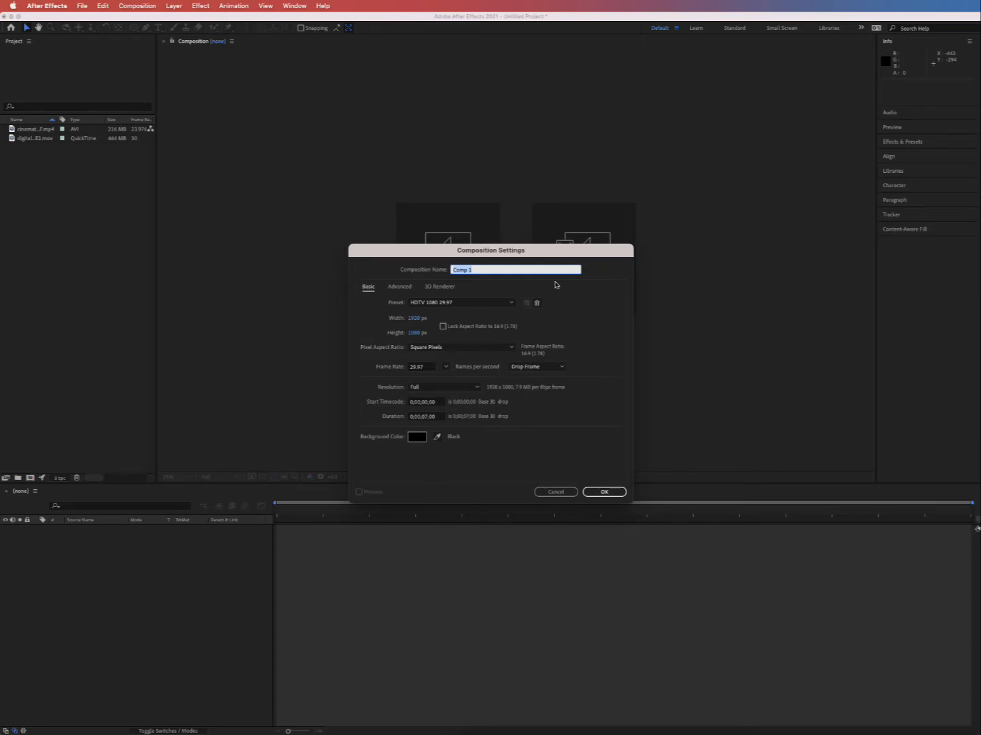
pyautogui.write('Text Video mask')
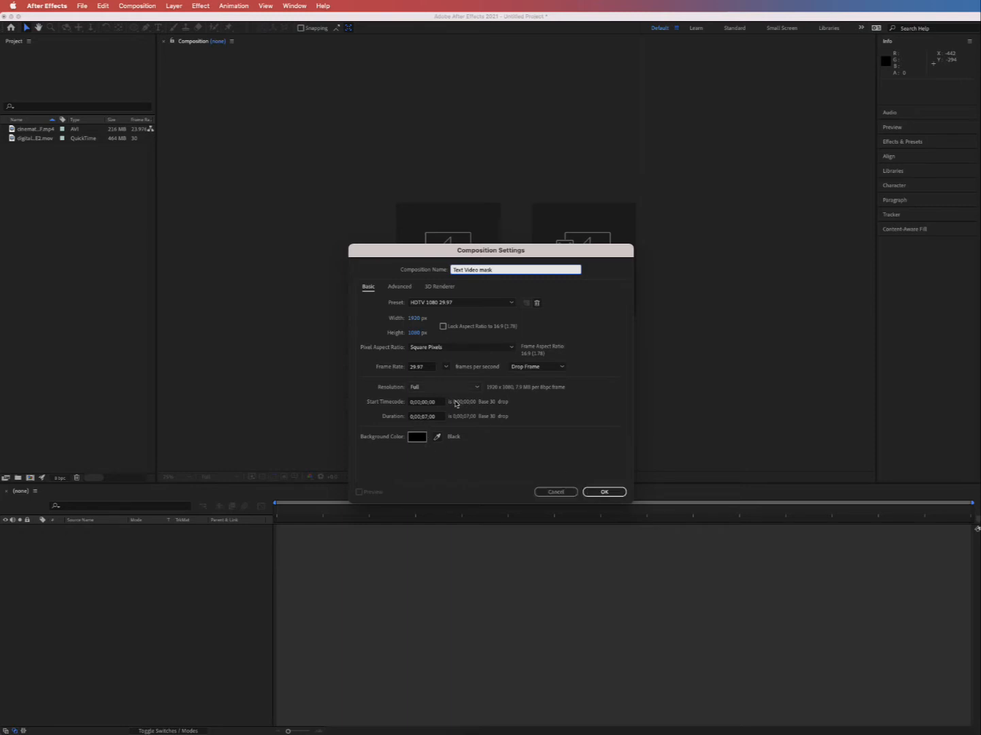
pyautogui.click(421, 368)
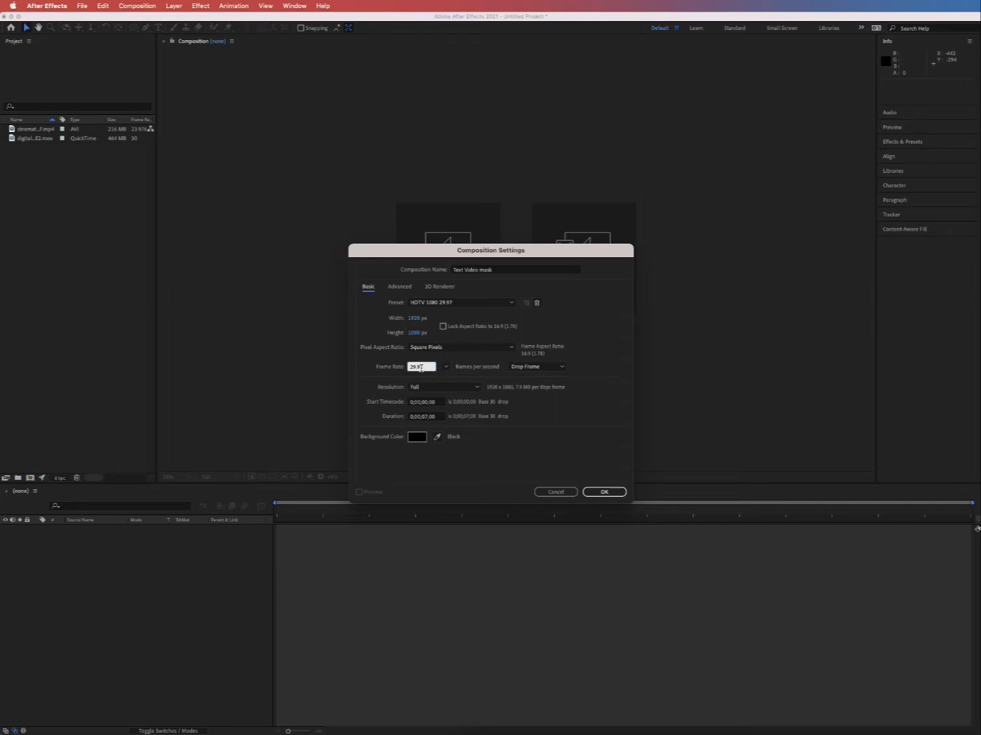
pyautogui.click(593, 492)
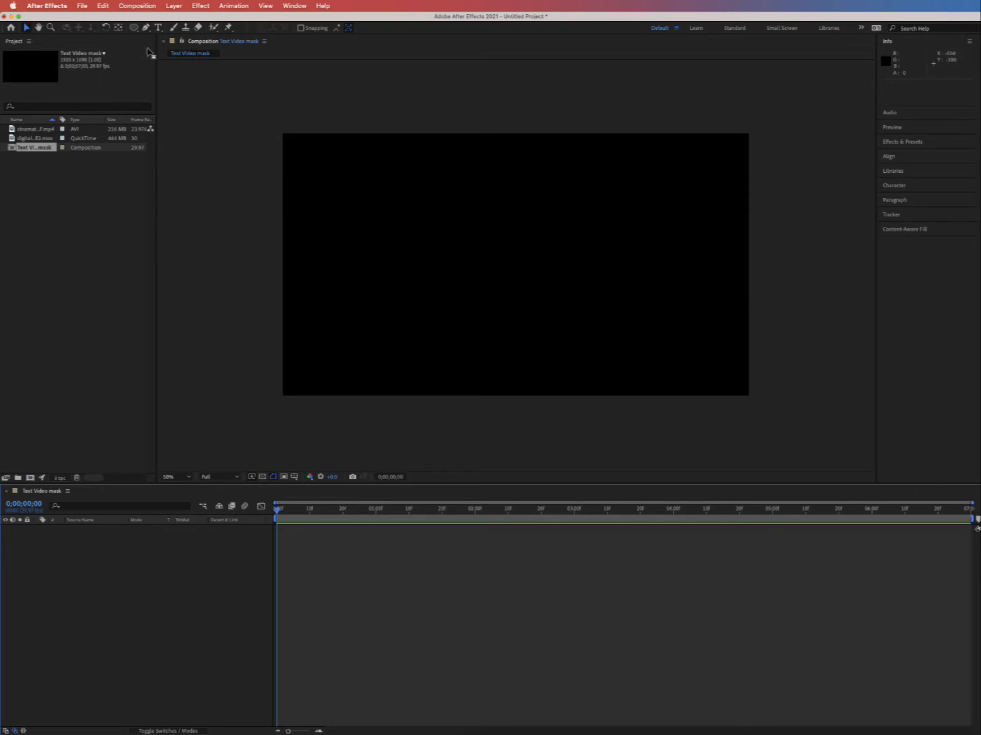
# - Add a text layer reading "EDUIENNA" to the composition and set its font size to 250 px
pyautogui.click(158, 28)
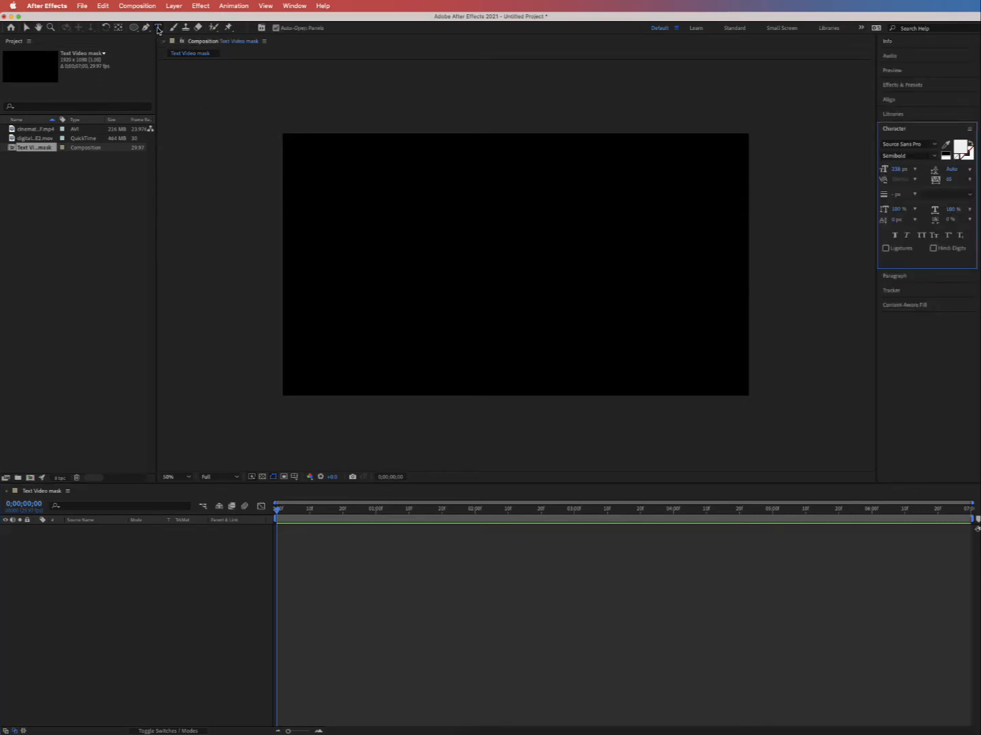
pyautogui.click(378, 253)
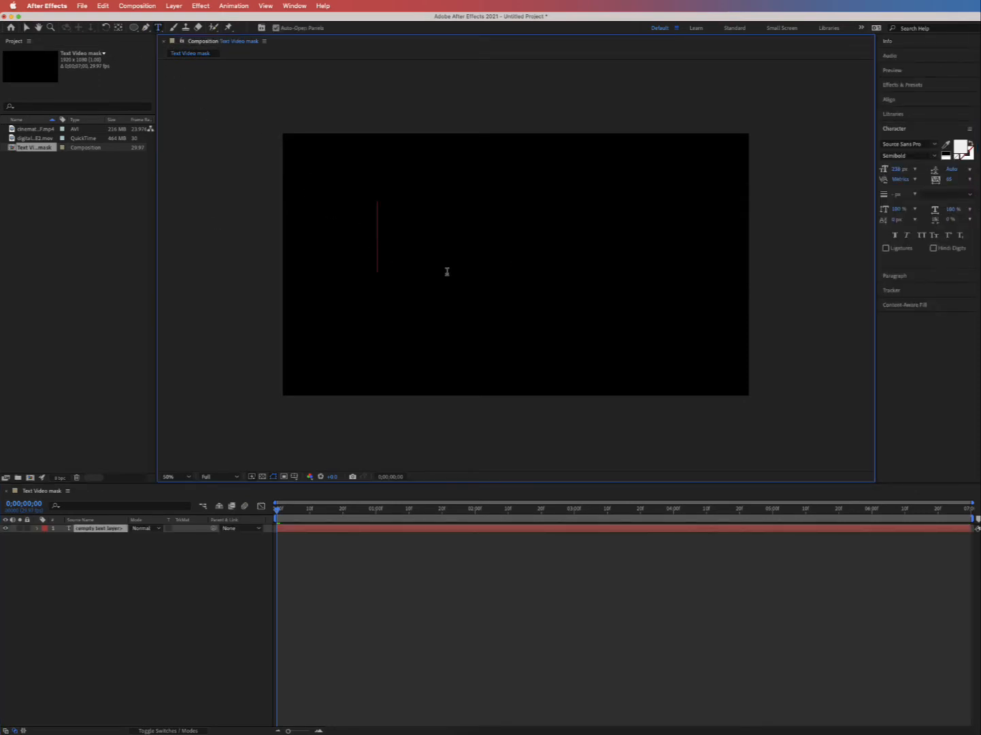
pyautogui.write('EDUIENNA')
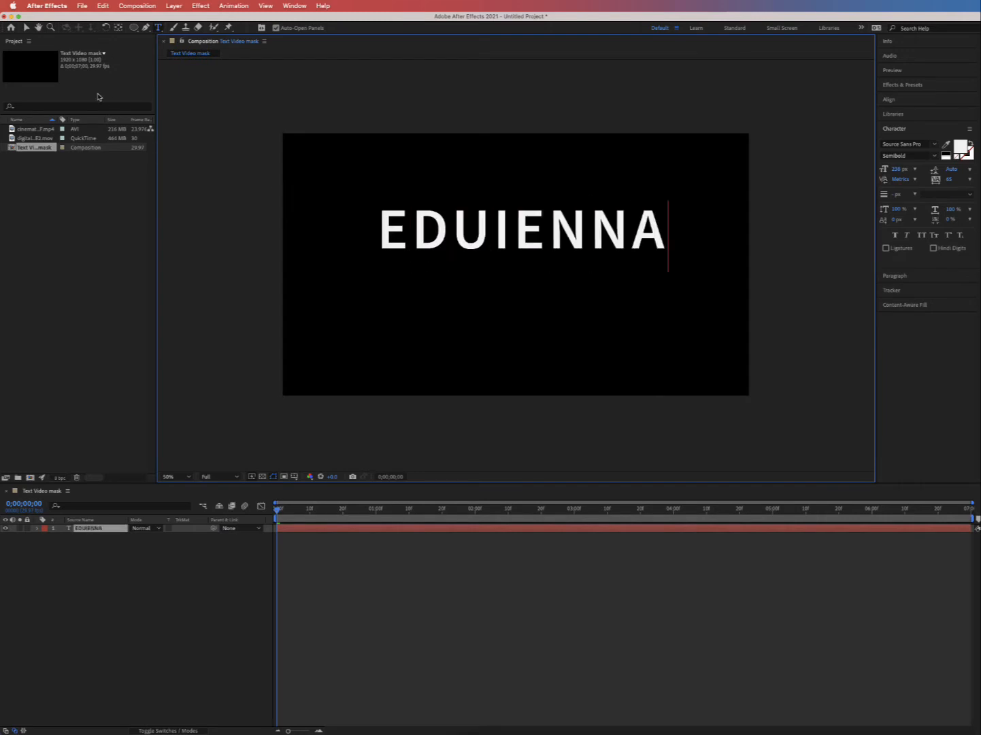
pyautogui.doubleClick(437, 208)
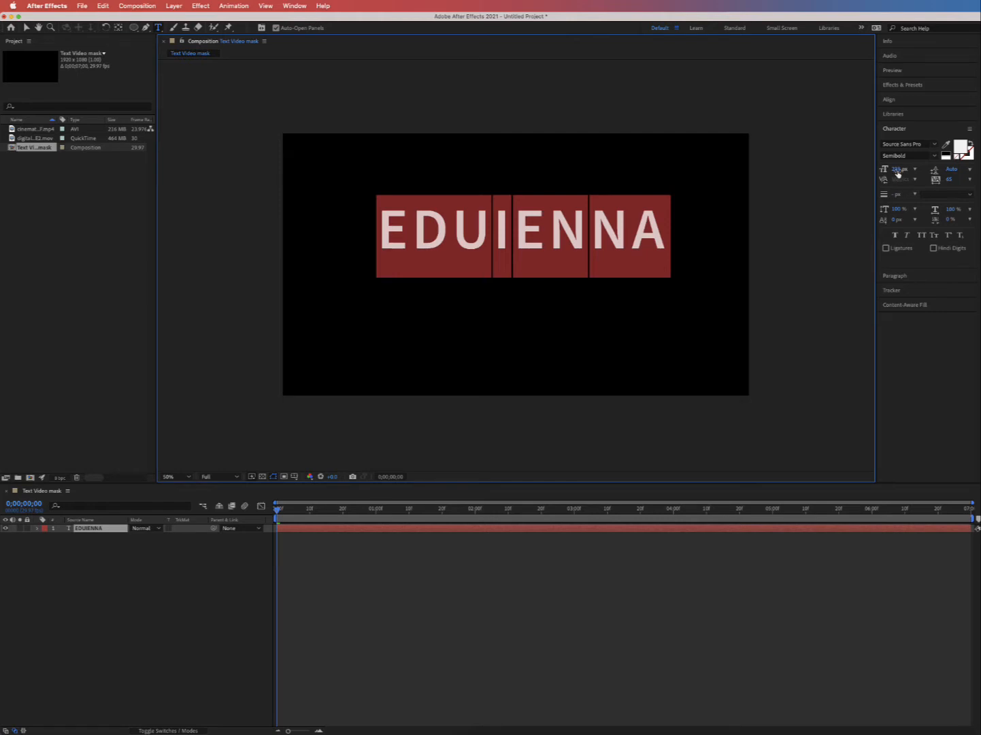
pyautogui.moveTo(900, 169)
pyautogui.mouseDown()
pyautogui.moveTo(886, 169)
pyautogui.moveTo(906, 173)
pyautogui.mouseUp()
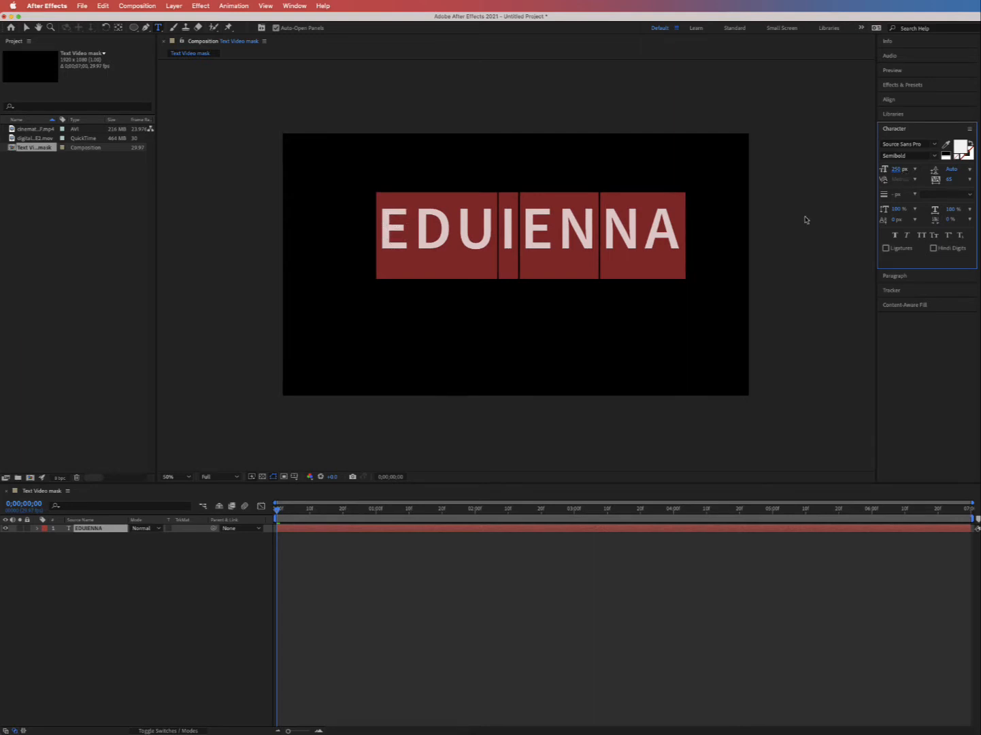
pyautogui.click(931, 145)
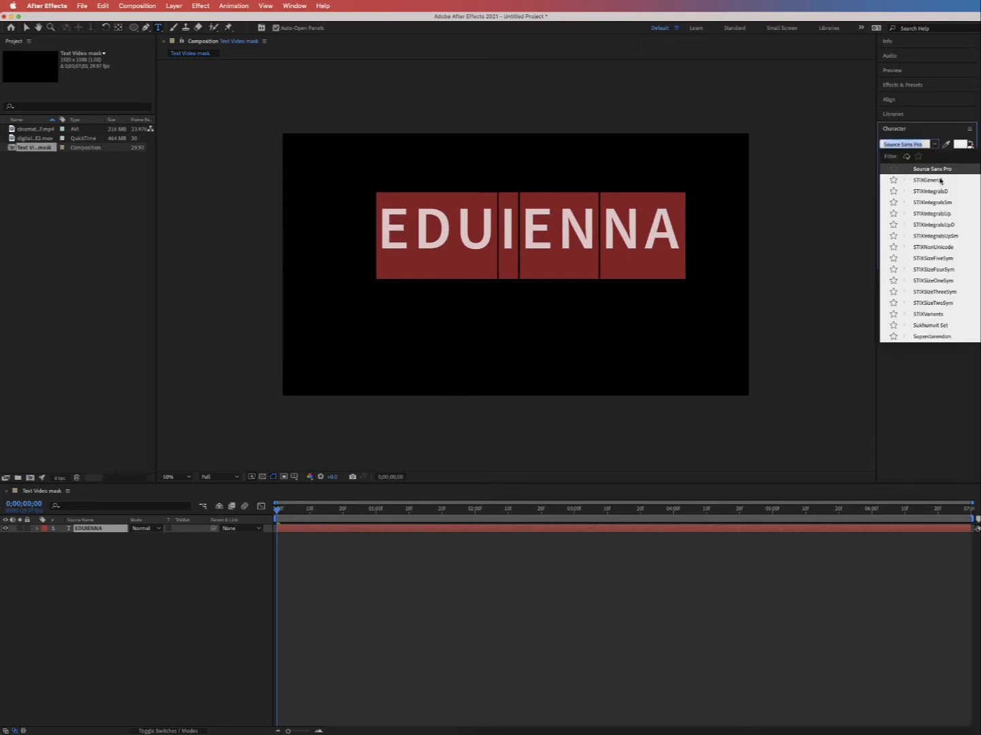
pyautogui.scroll(-6, 944, 228)
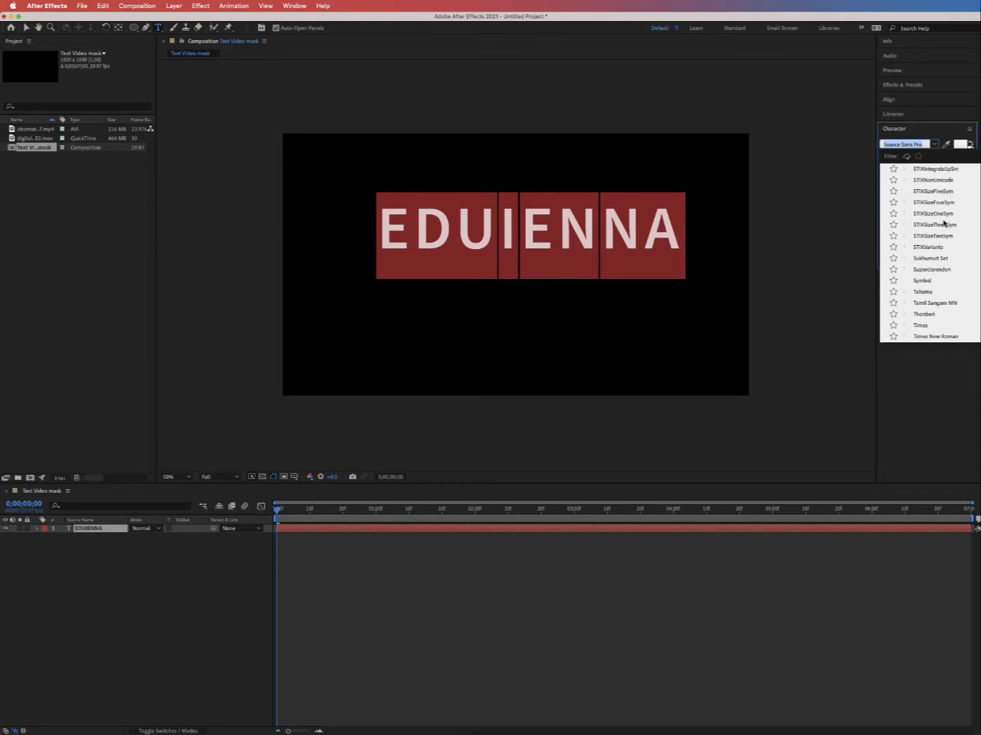
pyautogui.scroll(-15, 944, 222)
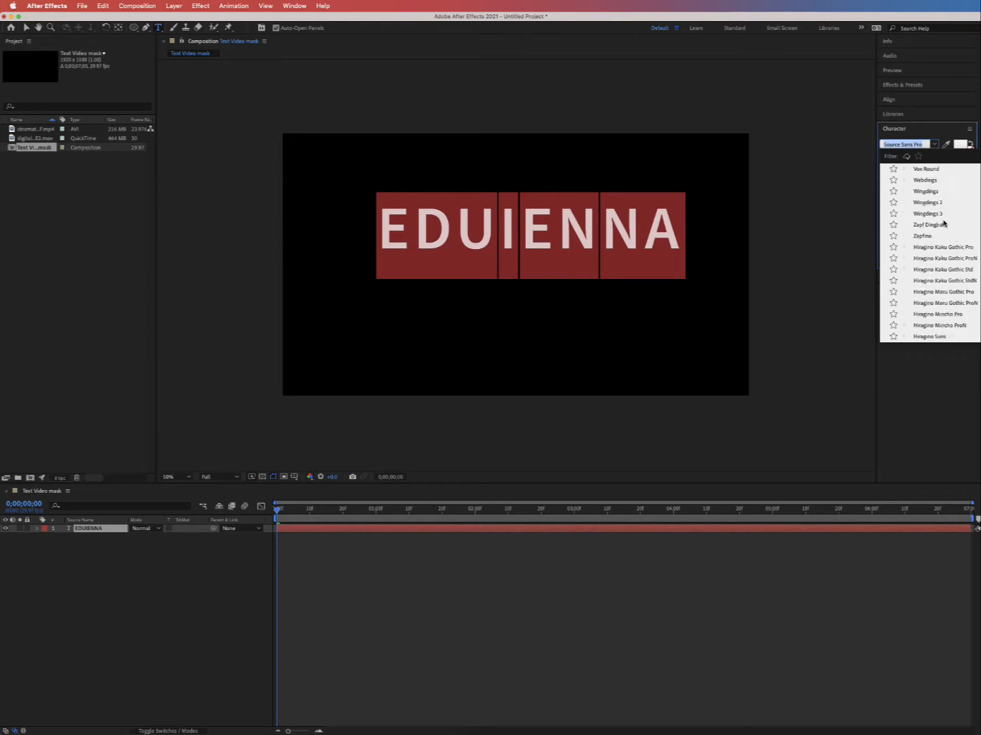
pyautogui.scroll(-15, 944, 223)
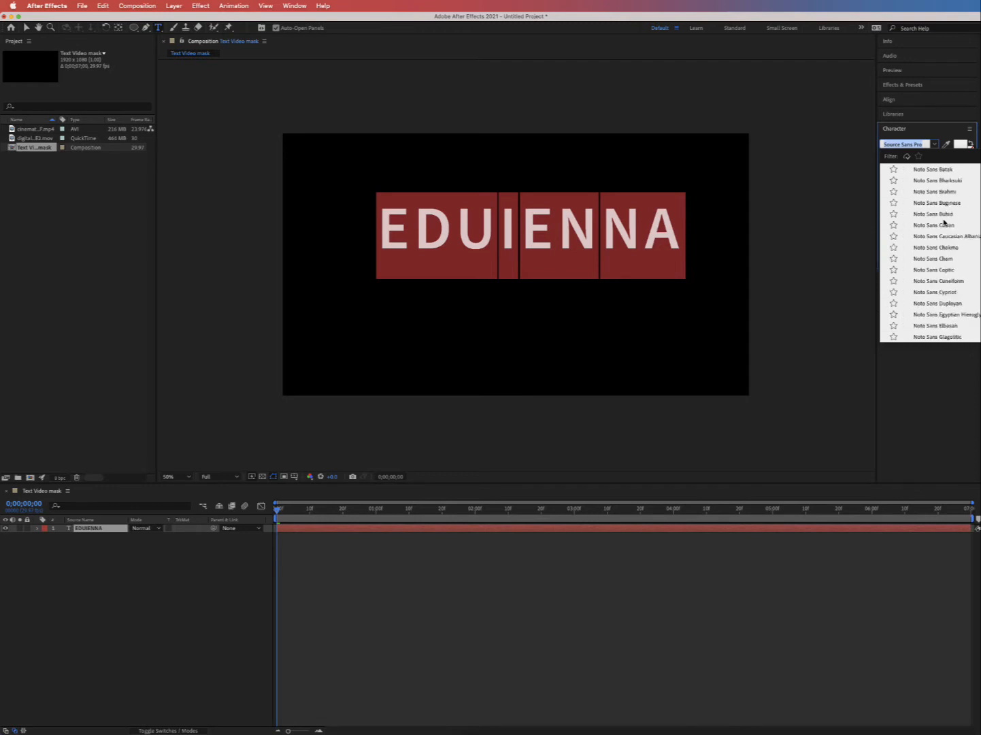
pyautogui.click(703, 140)
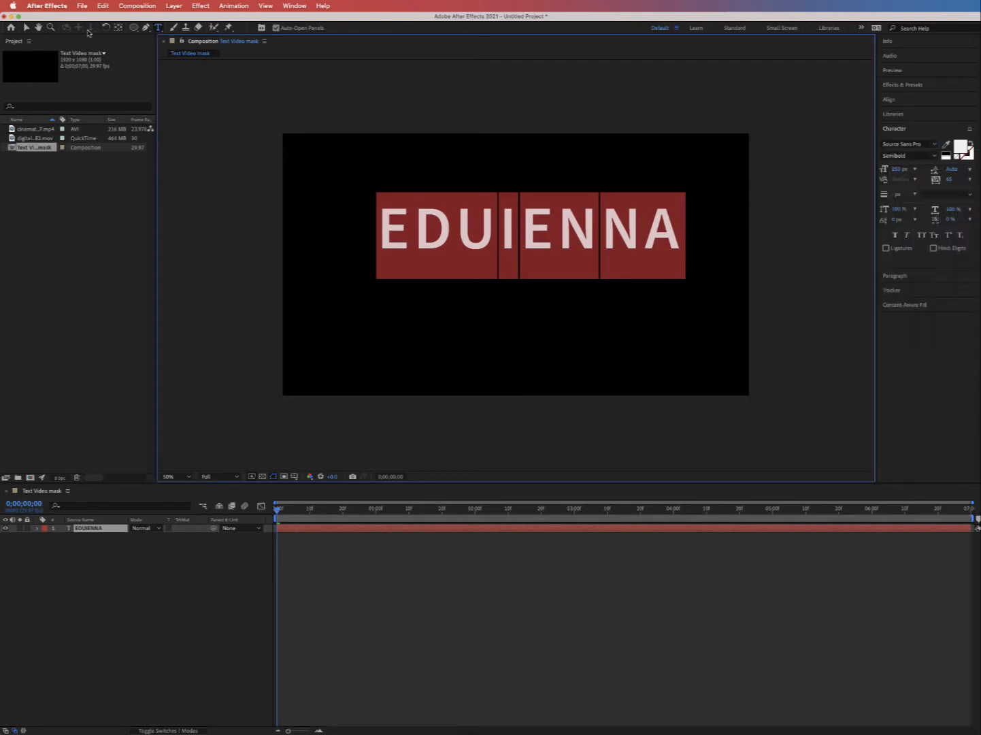
# - Center the EDUIENNA text layer horizontally and vertically in the composition
pyautogui.click(25, 28)
pyautogui.click(438, 223)
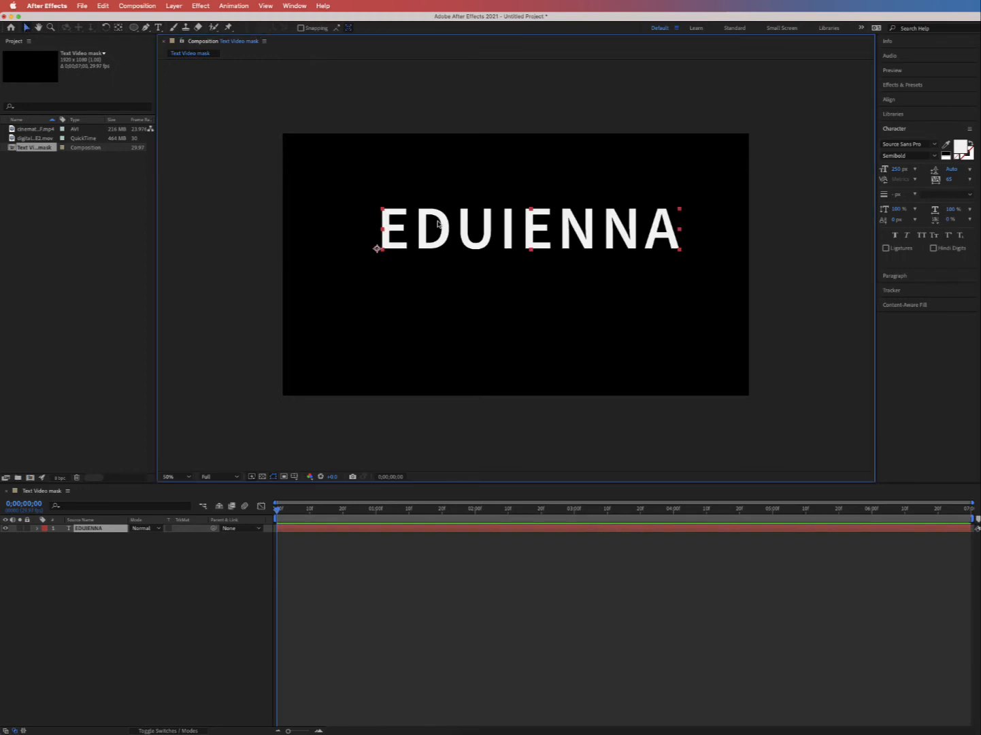
pyautogui.click(905, 103)
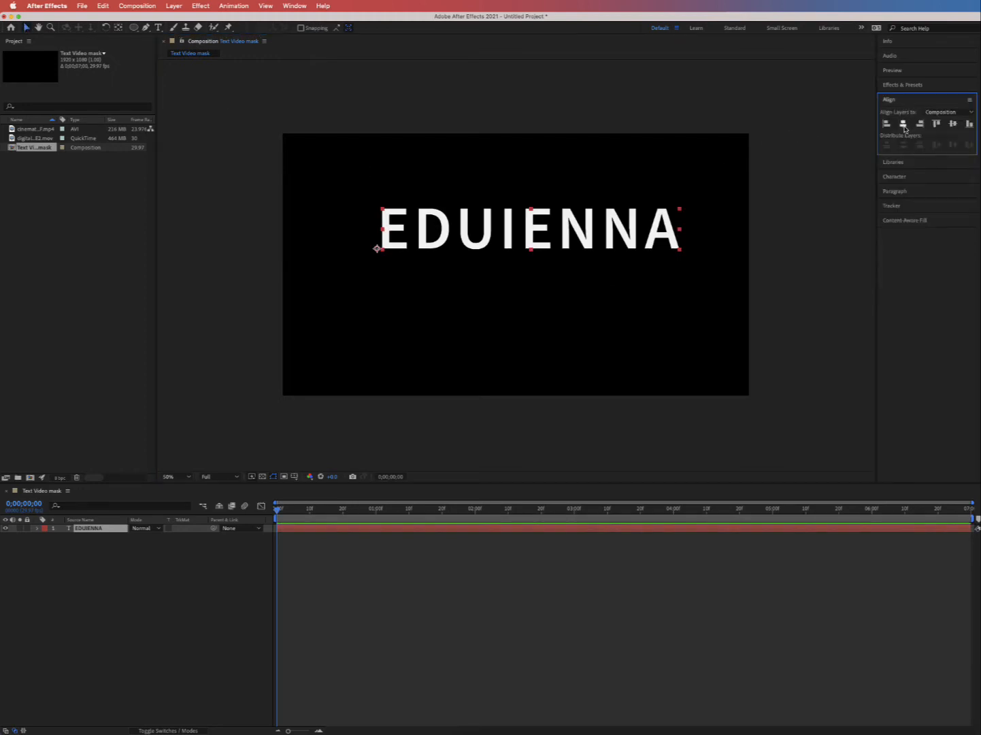
pyautogui.click(904, 124)
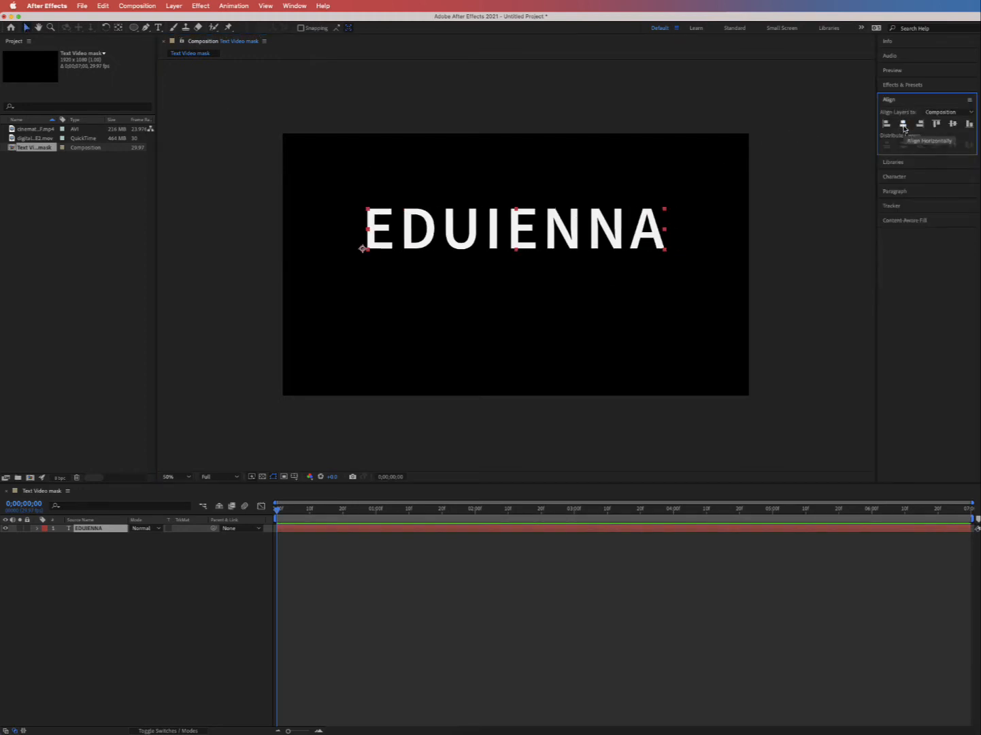
pyautogui.click(953, 123)
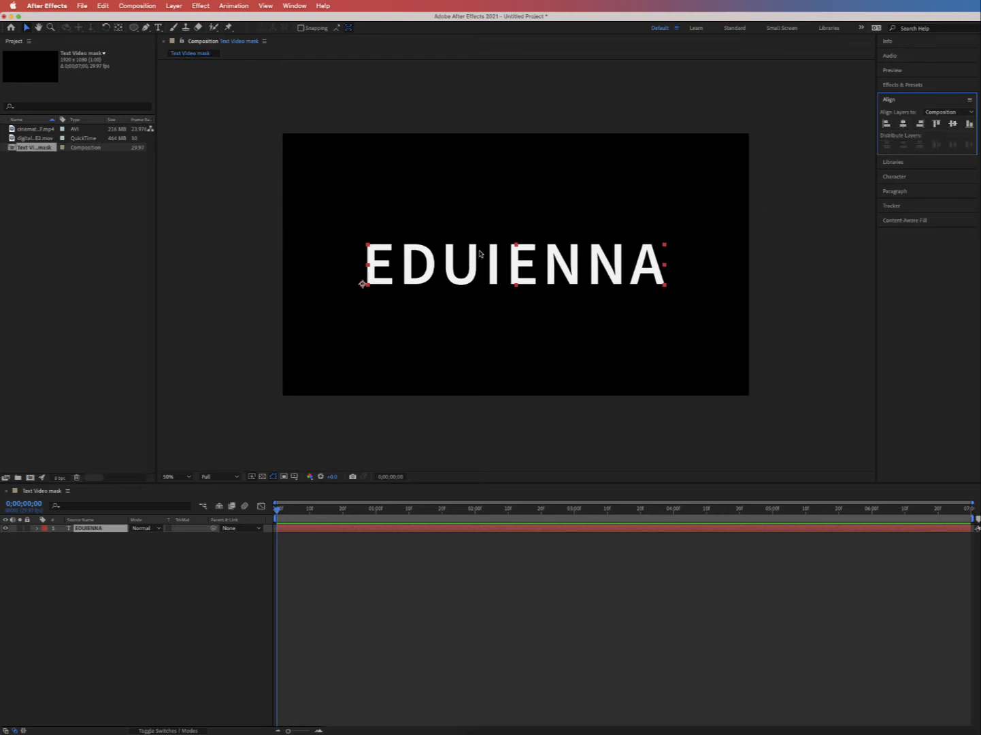
pyautogui.click(288, 229)
# - Try the digital-data-cable footage as a layer beneath the EDUIENNA text and delete it from the composition
pyautogui.click(35, 138)
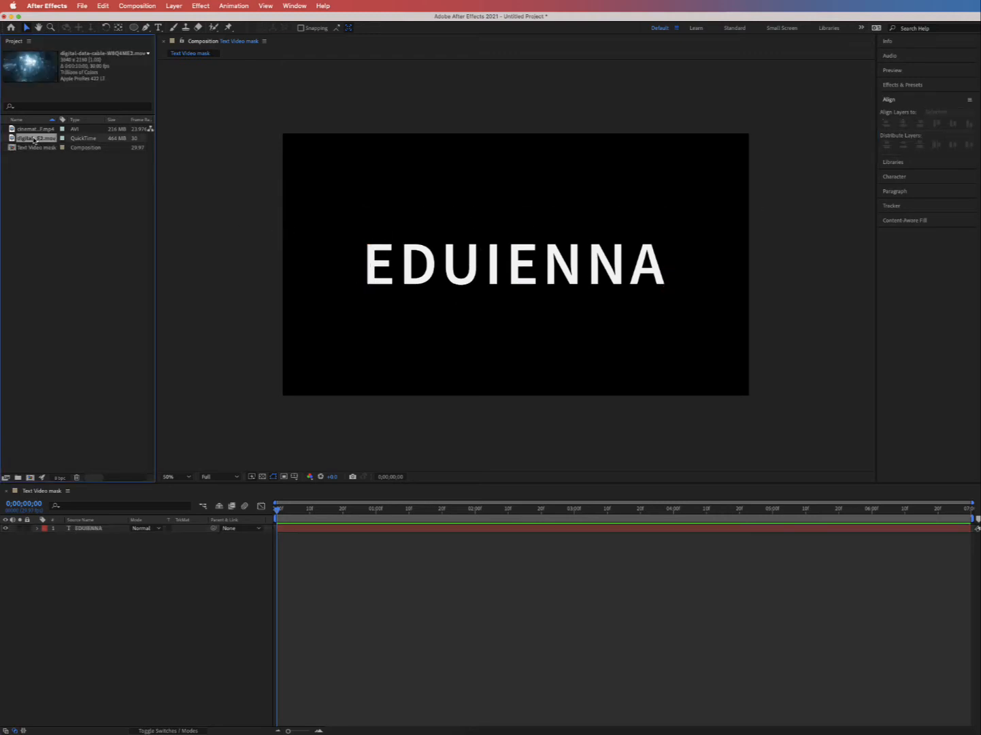
pyautogui.moveTo(17, 140); pyautogui.dragTo(97, 542)
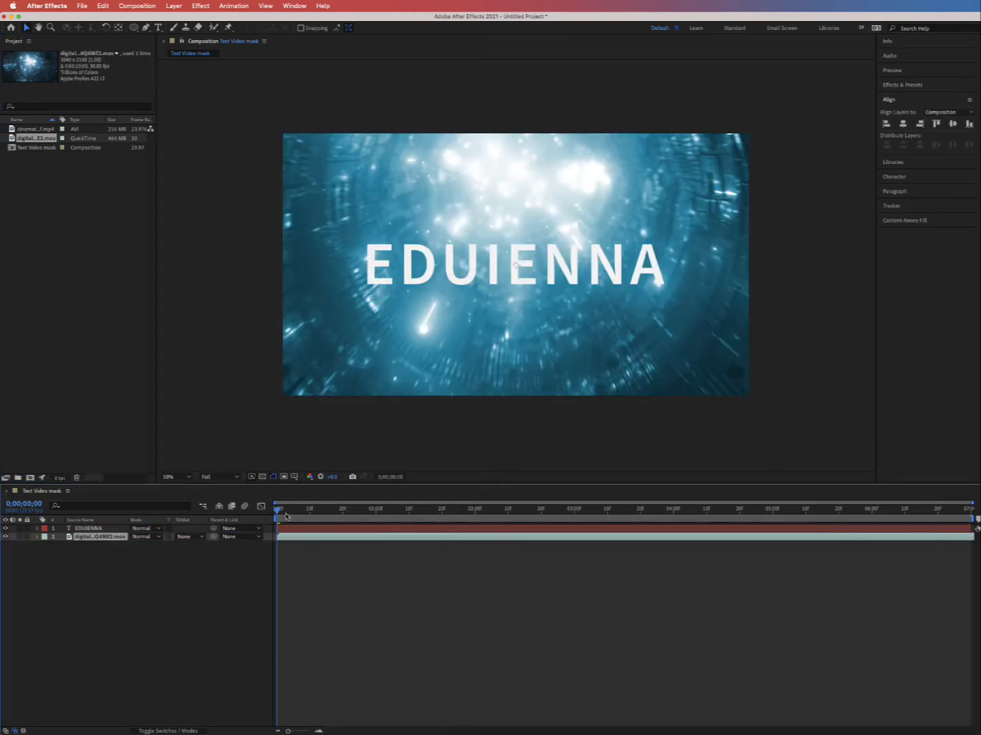
pyautogui.moveTo(277, 511)
pyautogui.mouseDown()
pyautogui.moveTo(312, 512)
pyautogui.moveTo(275, 513)
pyautogui.mouseUp()
pyautogui.press('Delete')
# - Place the cinematic abstract motion footage in the composition as a layer beneath the EDUIENNA text
pyautogui.click(36, 129)
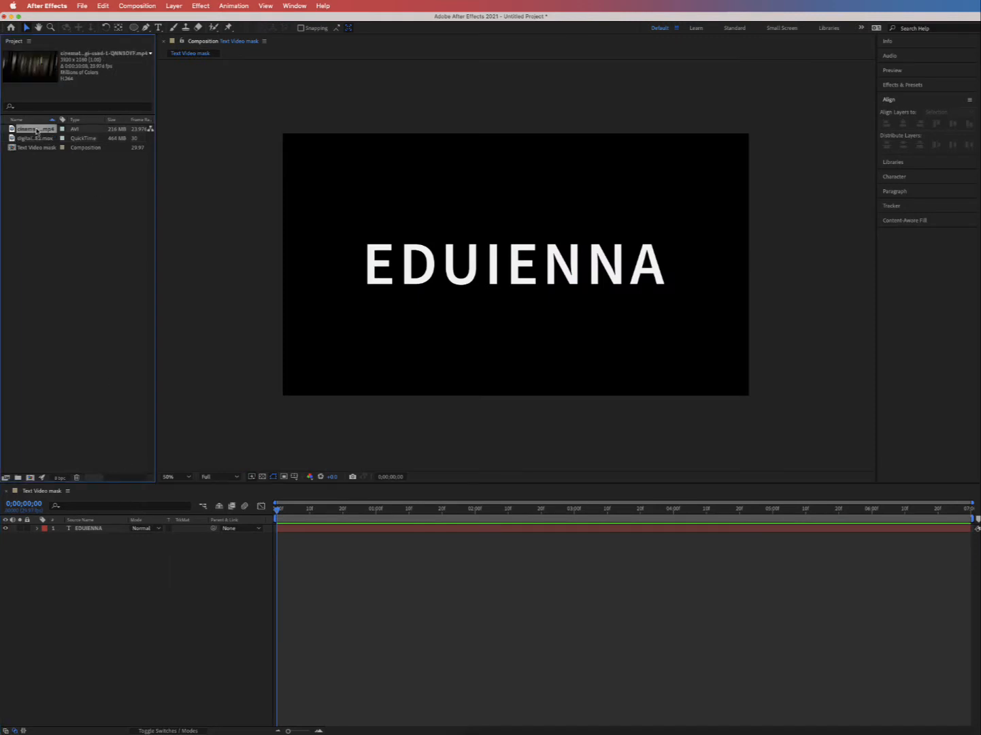
pyautogui.moveTo(15, 130); pyautogui.dragTo(58, 558)
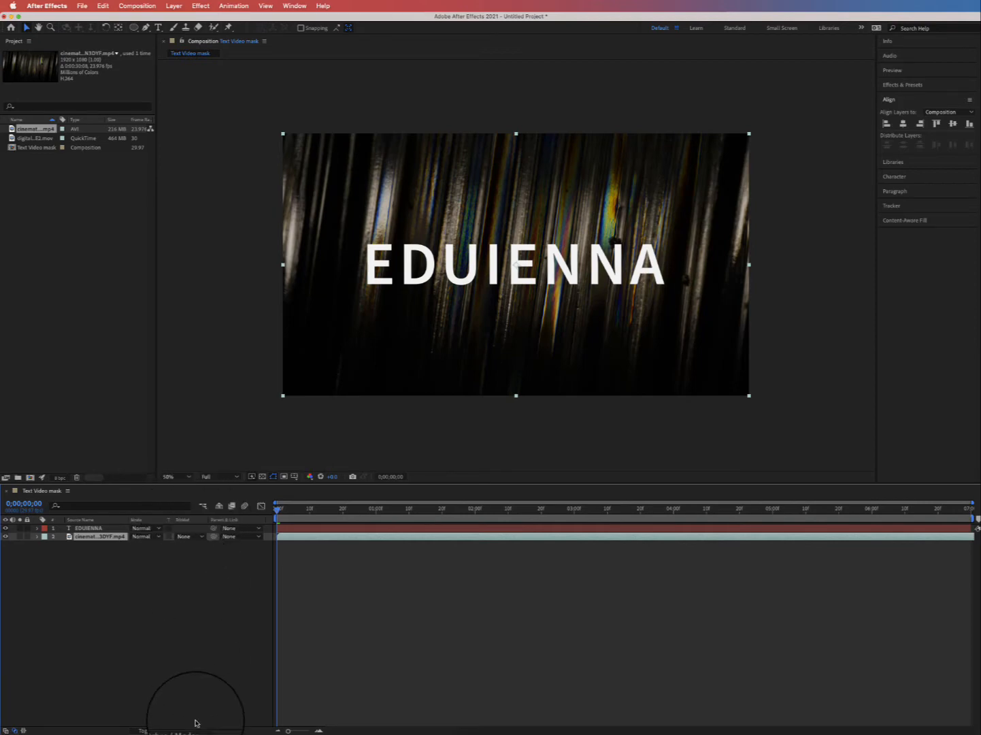
pyautogui.click(171, 730)
pyautogui.click(170, 730)
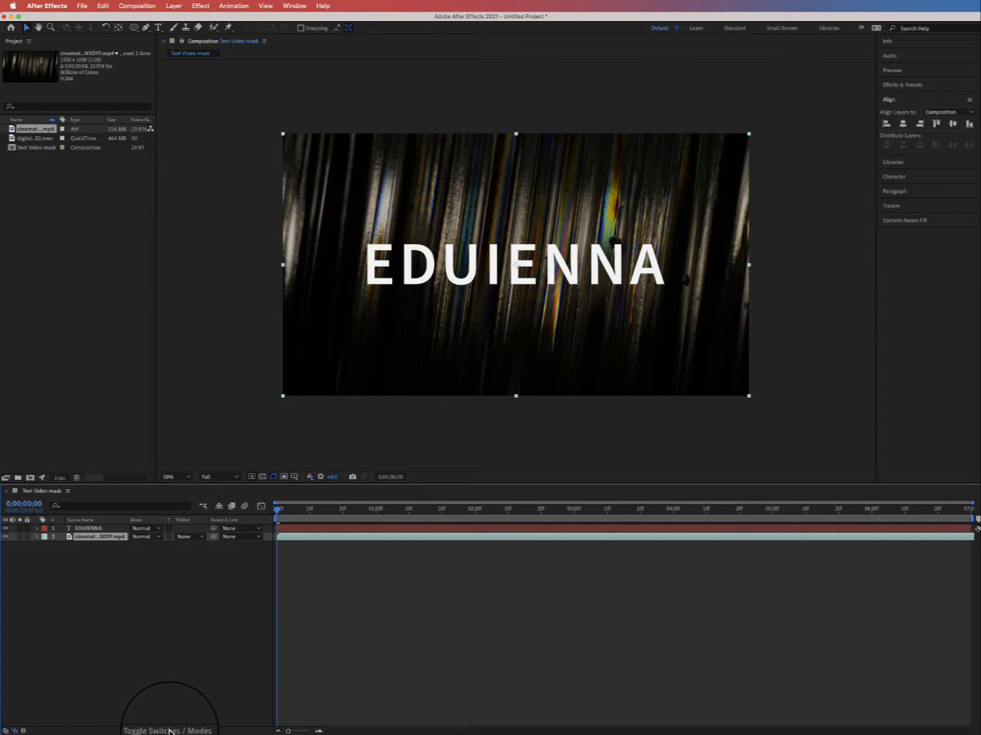
# - Set the cinematic footage layer's track matte to Alpha Matte "EDUIENNA"
pyautogui.click(170, 730)
pyautogui.click(170, 731)
pyautogui.click(171, 730)
pyautogui.click(170, 730)
pyautogui.click(203, 537)
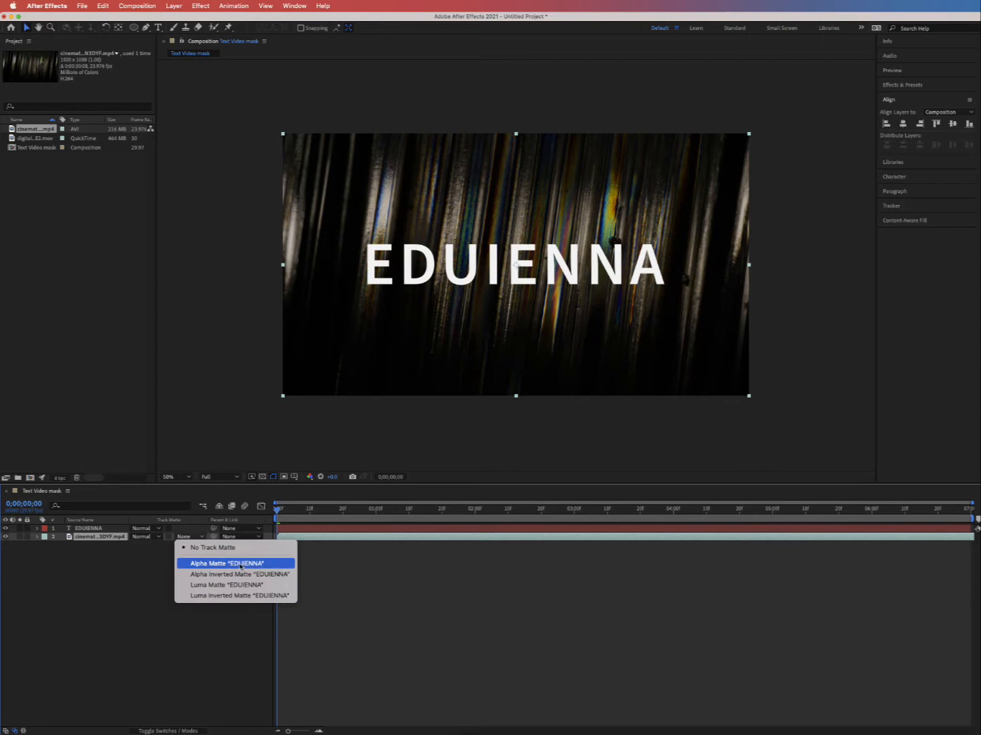
pyautogui.click(205, 564)
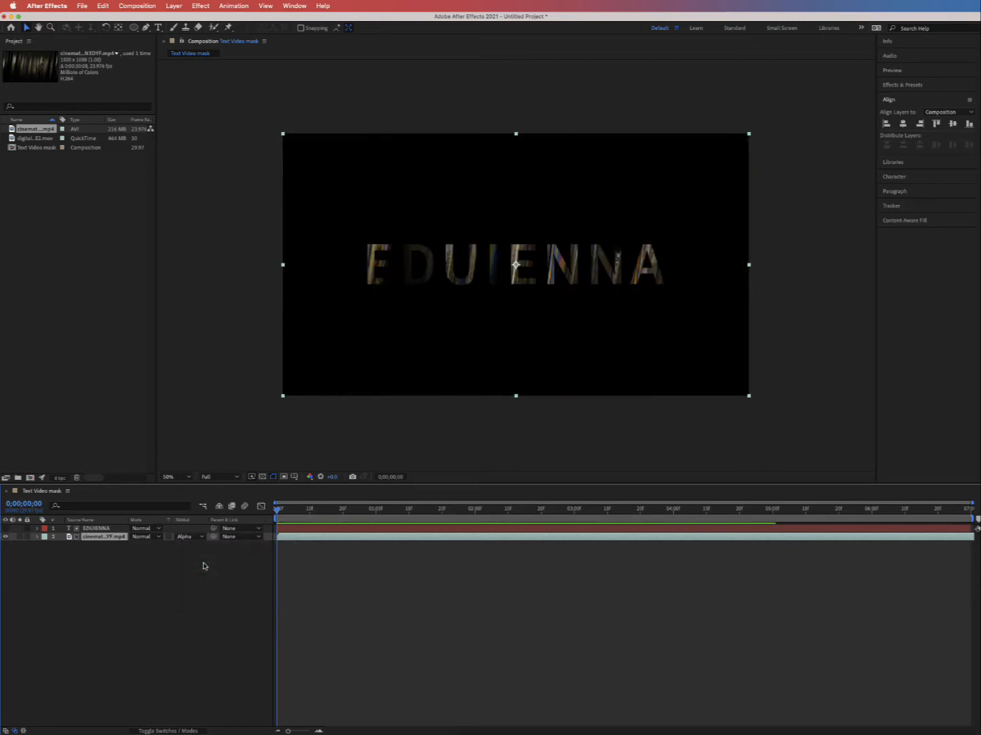
# - Preview the footage playing inside the EDUIENNA text and return the playhead to the start of the composition
pyautogui.moveTo(277, 512); pyautogui.dragTo(257, 519)
pyautogui.press('space')
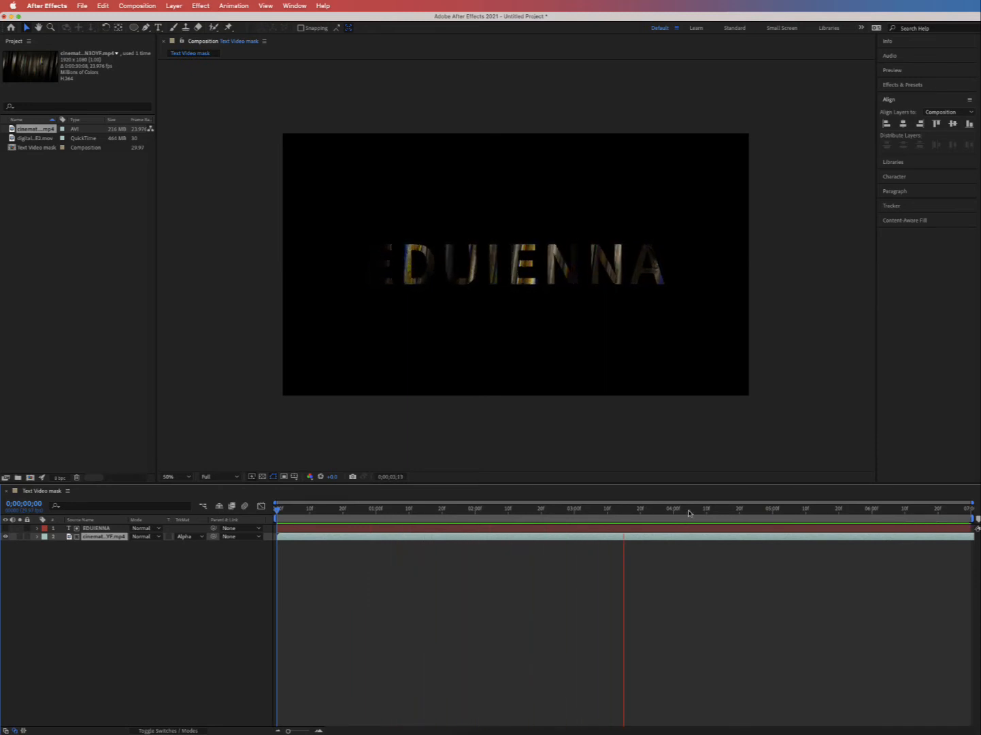
pyautogui.press('space')
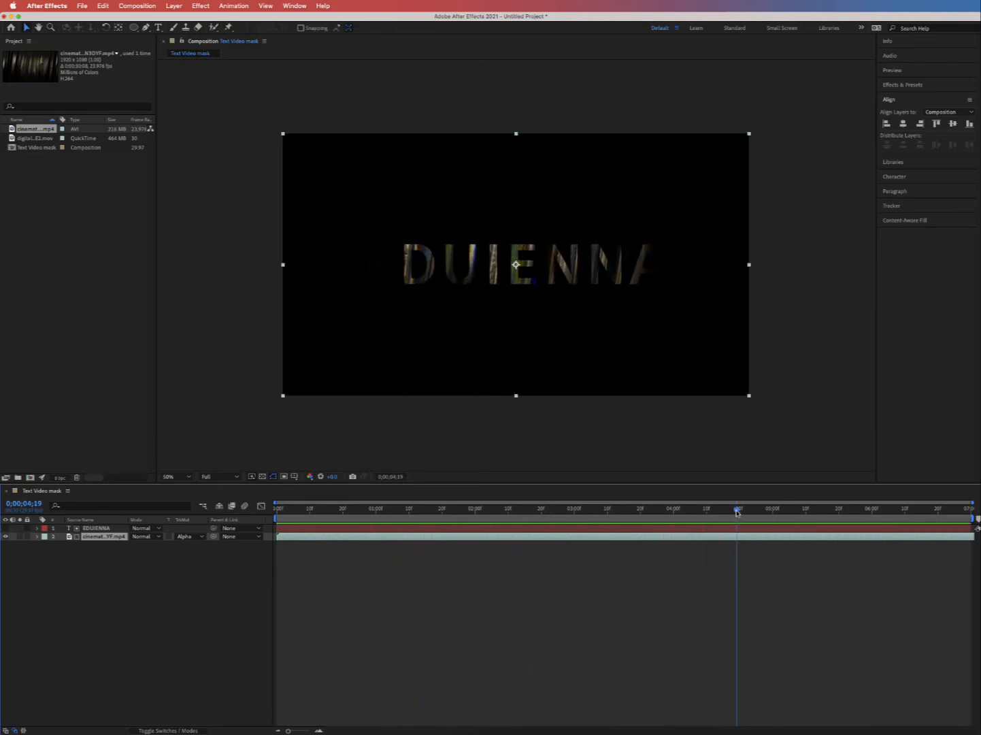
pyautogui.moveTo(737, 512); pyautogui.dragTo(275, 512)
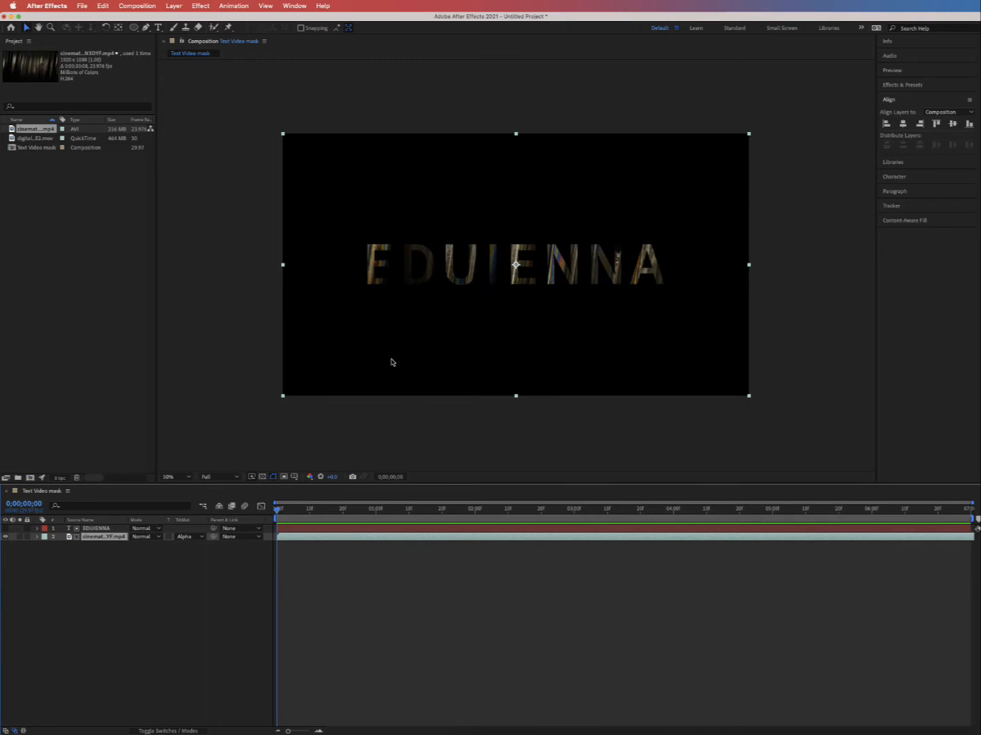
# - Pre-compose the EDUIENNA text and cinematic footage layers as Pre-comp 1, moving all attributes into the new composition
pyautogui.click(130, 591)
pyautogui.click(93, 527)
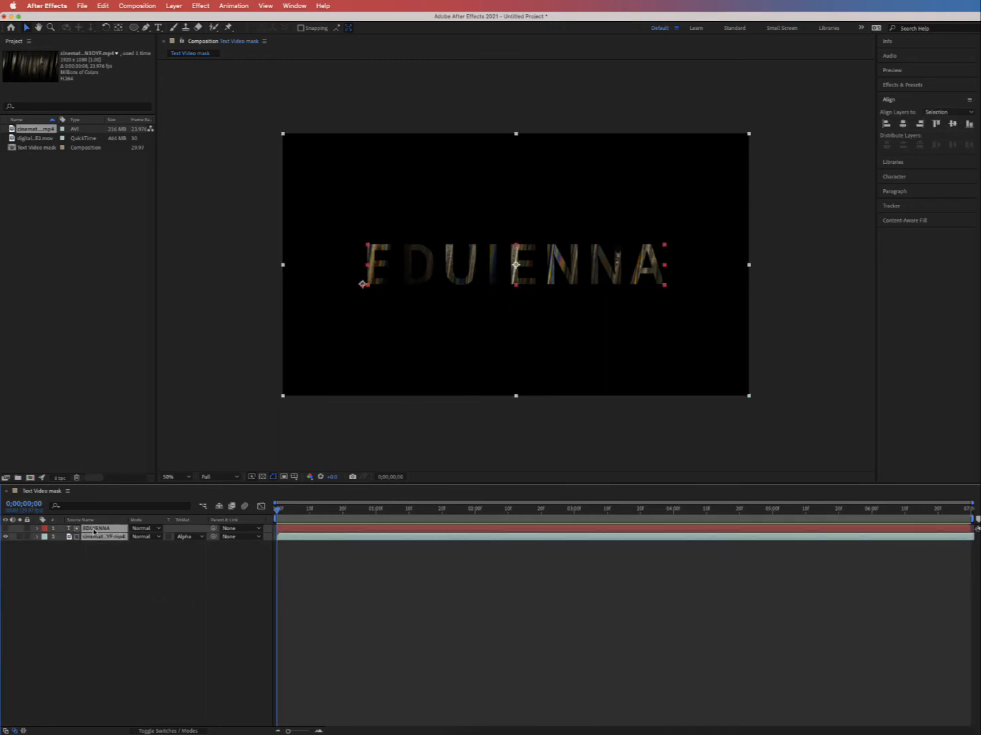
pyautogui.rightClick(93, 528)
pyautogui.click(122, 677)
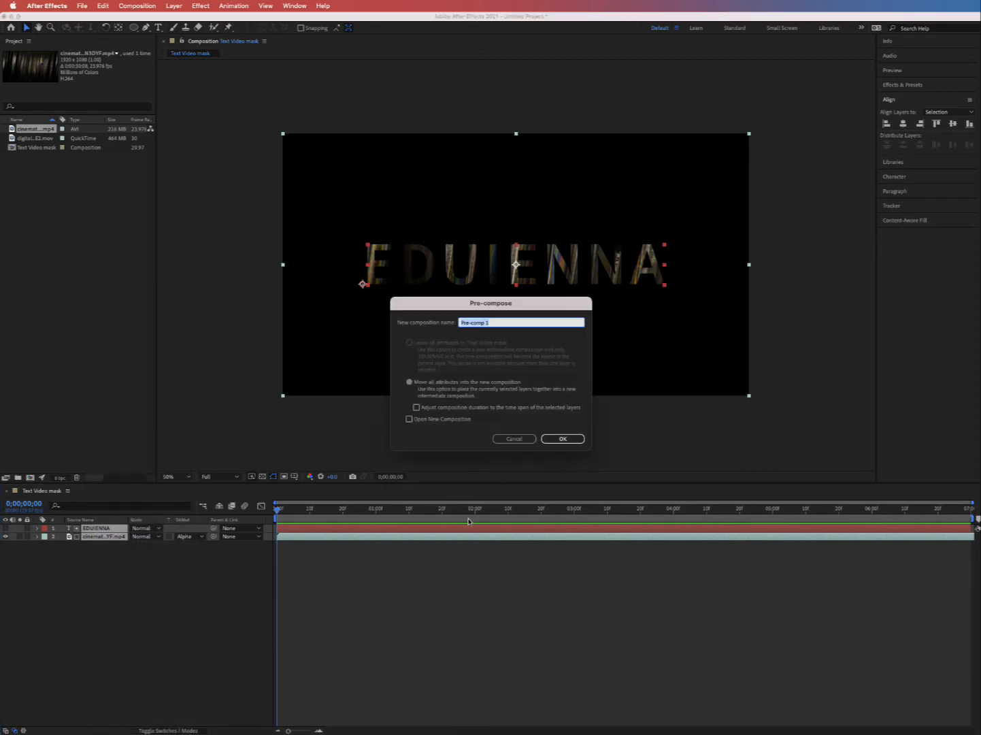
pyautogui.click(409, 383)
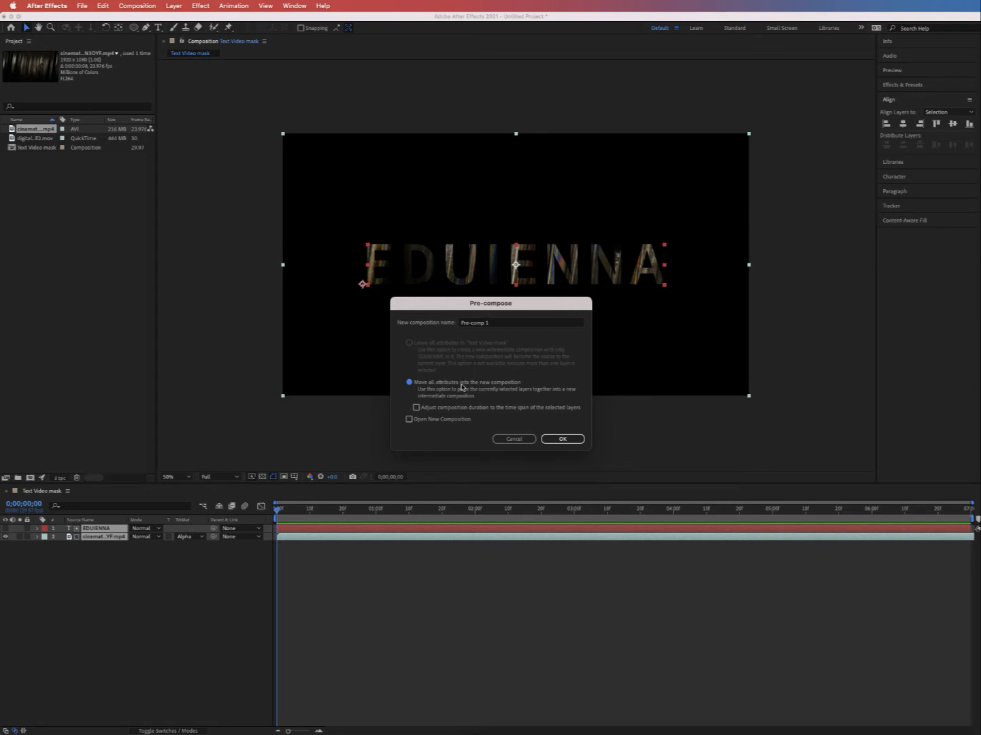
pyautogui.click(574, 438)
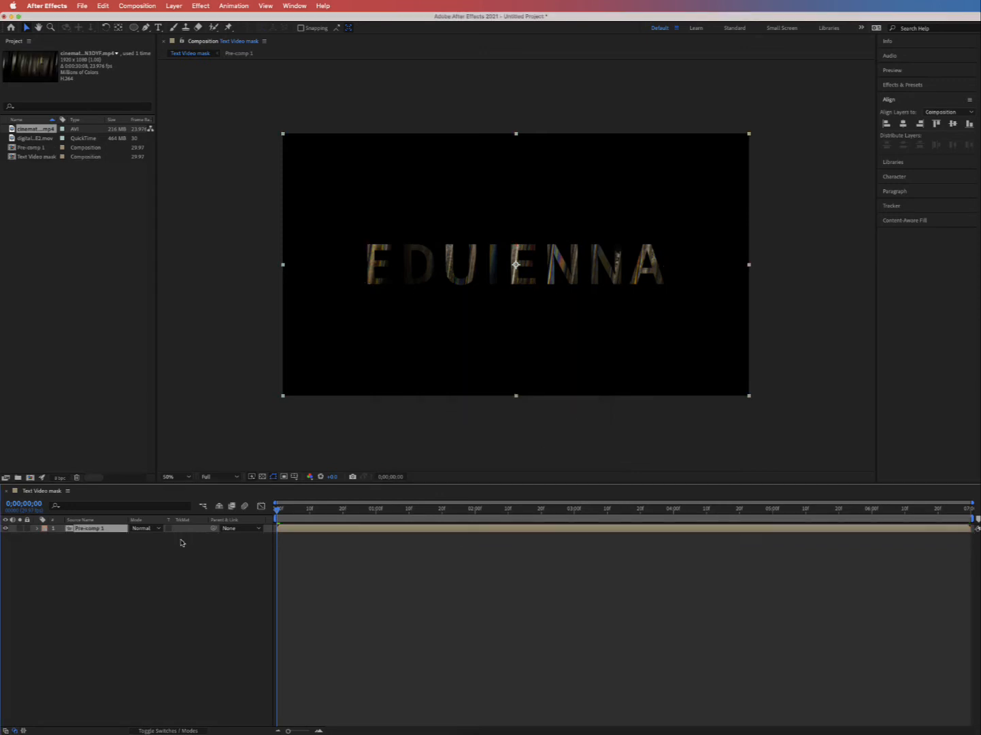
# - Create a composition-sized solid layer in deep orange, color A75226
pyautogui.click(88, 543)
pyautogui.rightClick(92, 552)
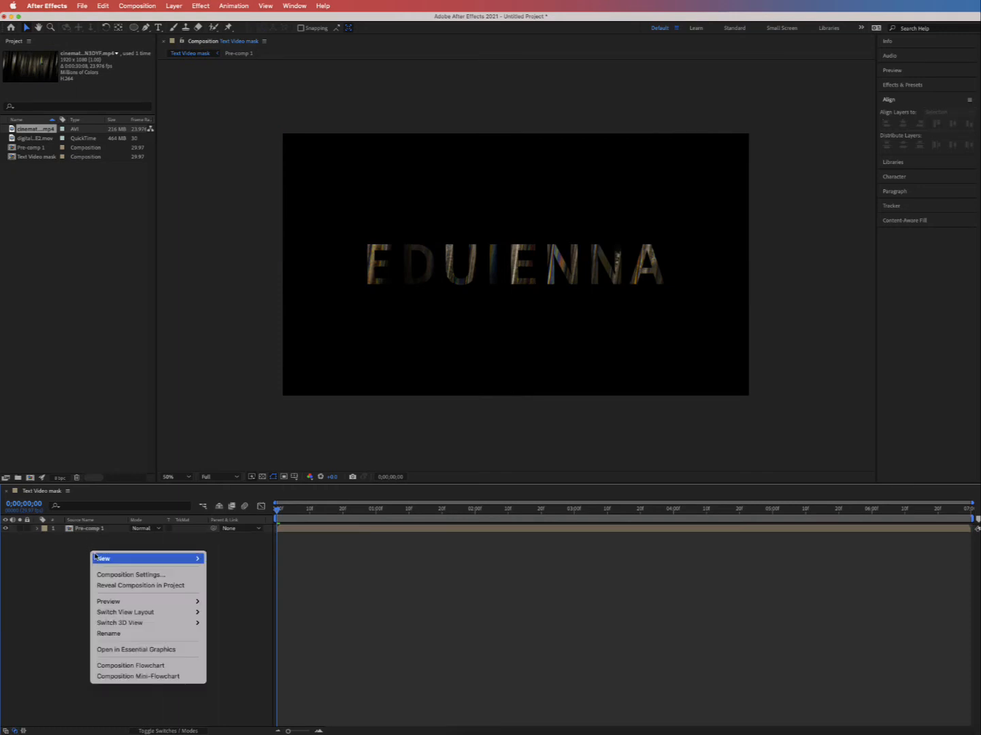
pyautogui.moveTo(99, 559)
pyautogui.rightClick(60, 551)
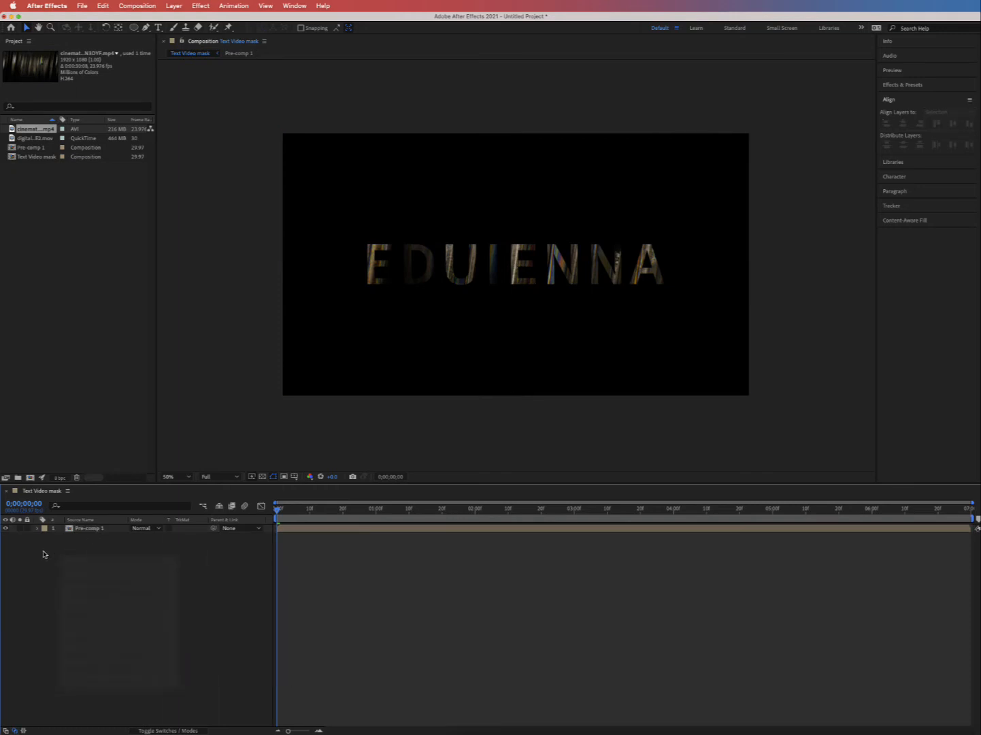
pyautogui.rightClick(45, 553)
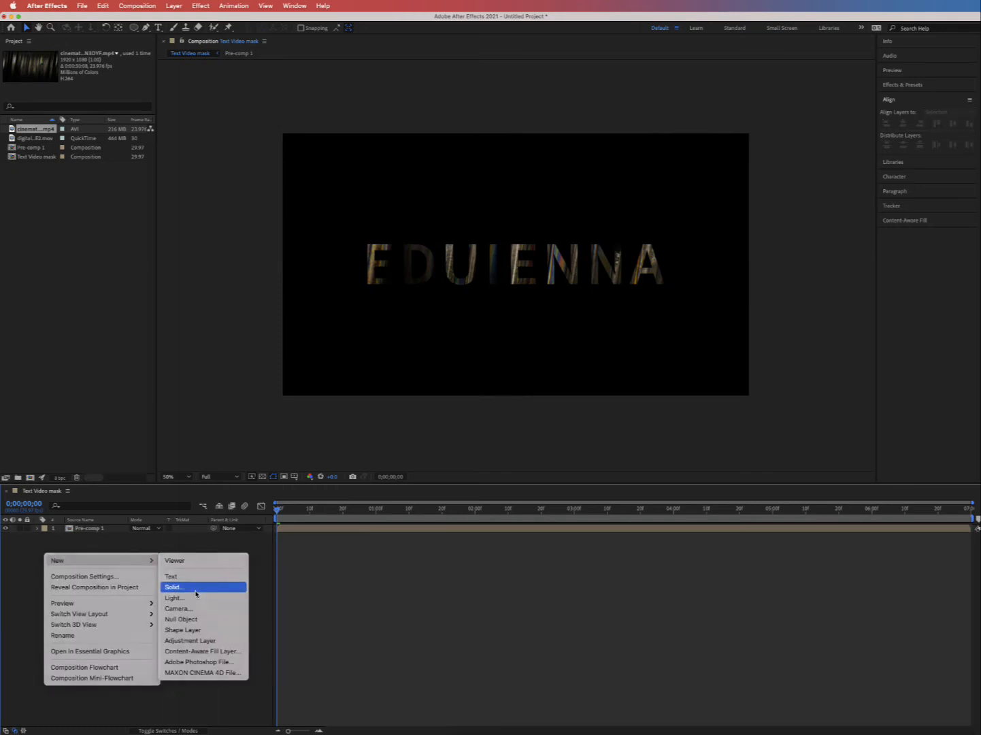
pyautogui.click(197, 589)
pyautogui.press('super+Tab')
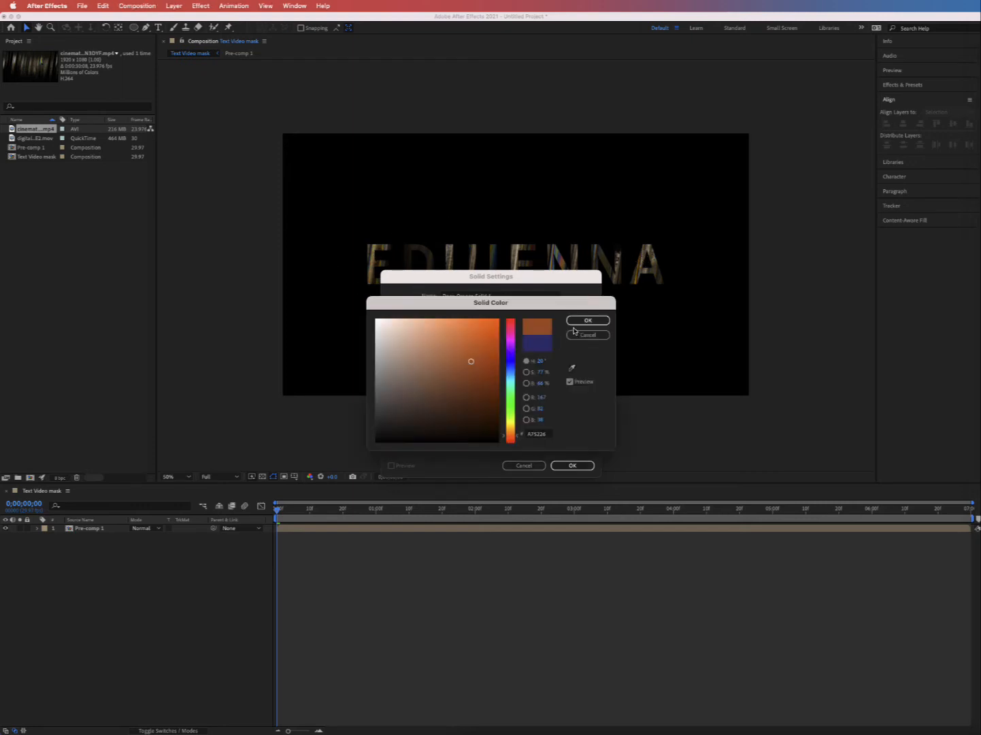
pyautogui.click(586, 320)
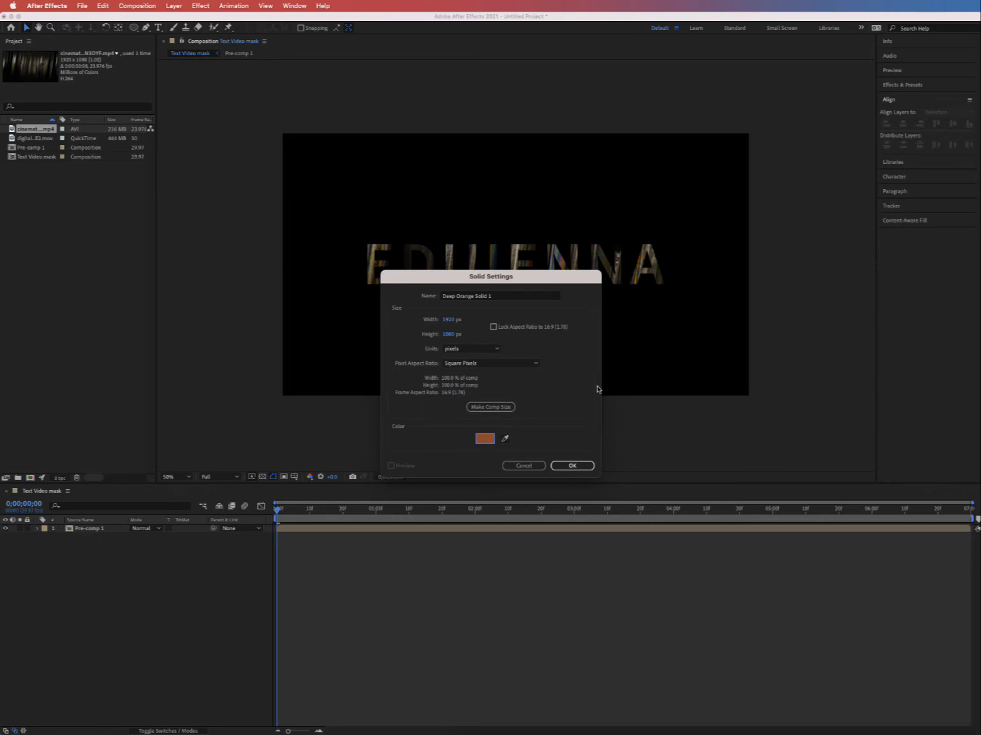
pyautogui.click(490, 409)
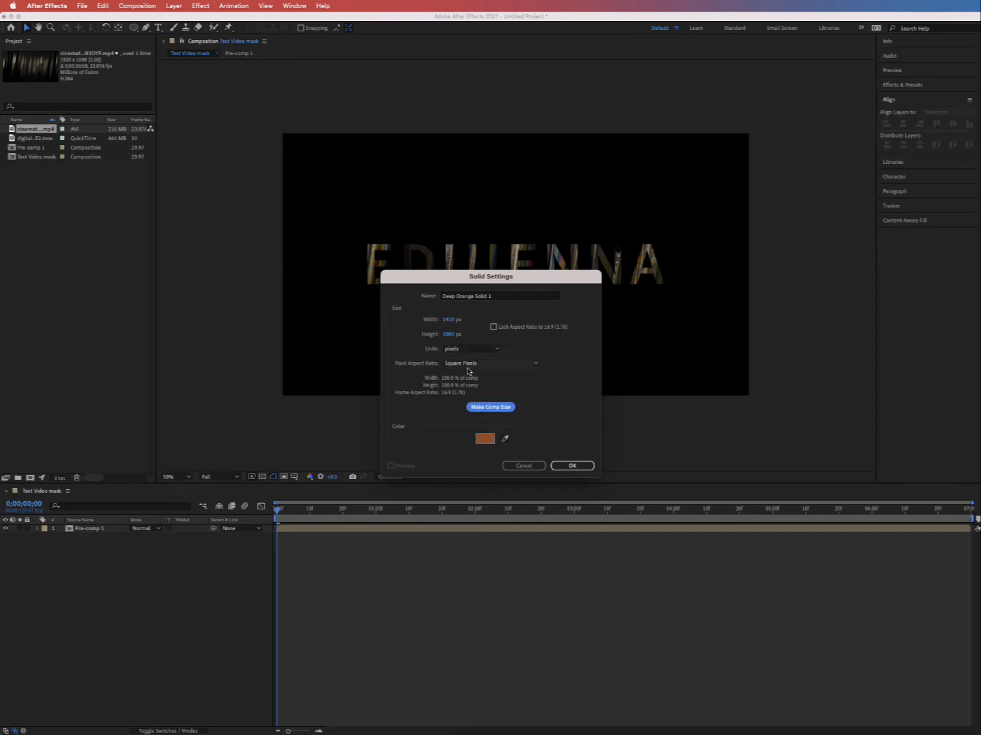
pyautogui.click(572, 466)
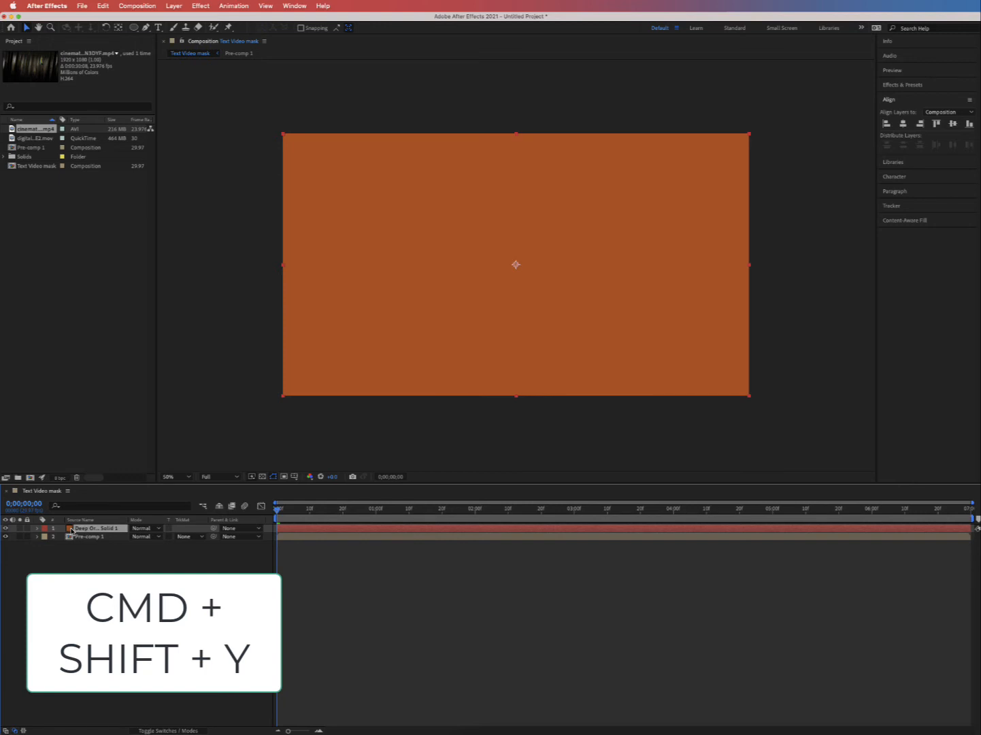
pyautogui.press('super+shift+y')
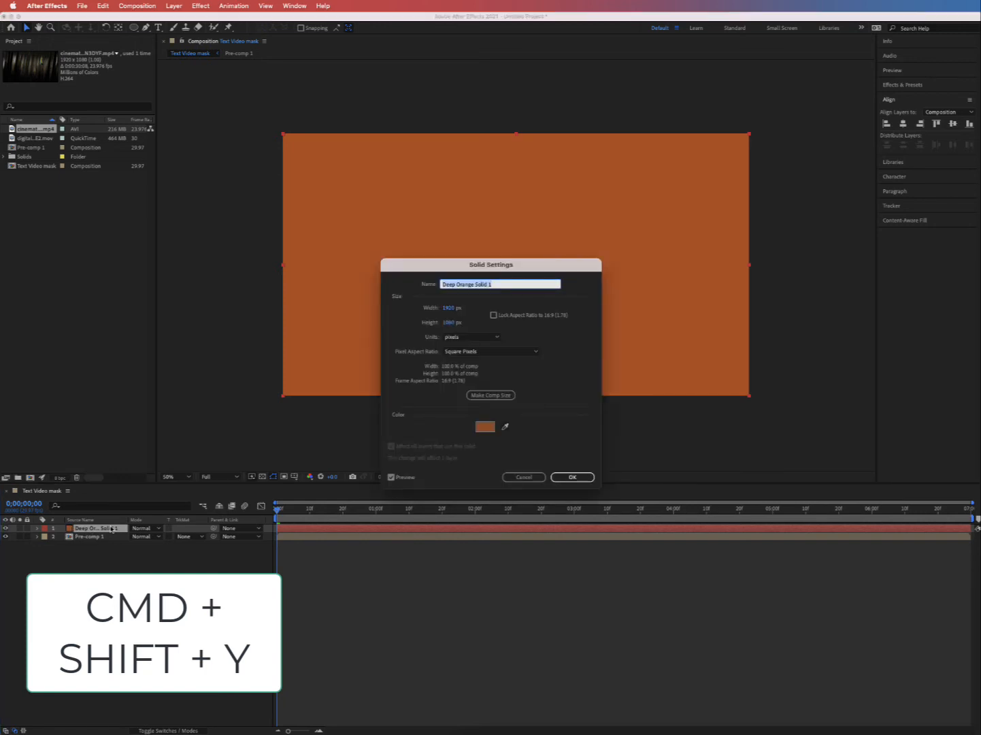
pyautogui.click(484, 426)
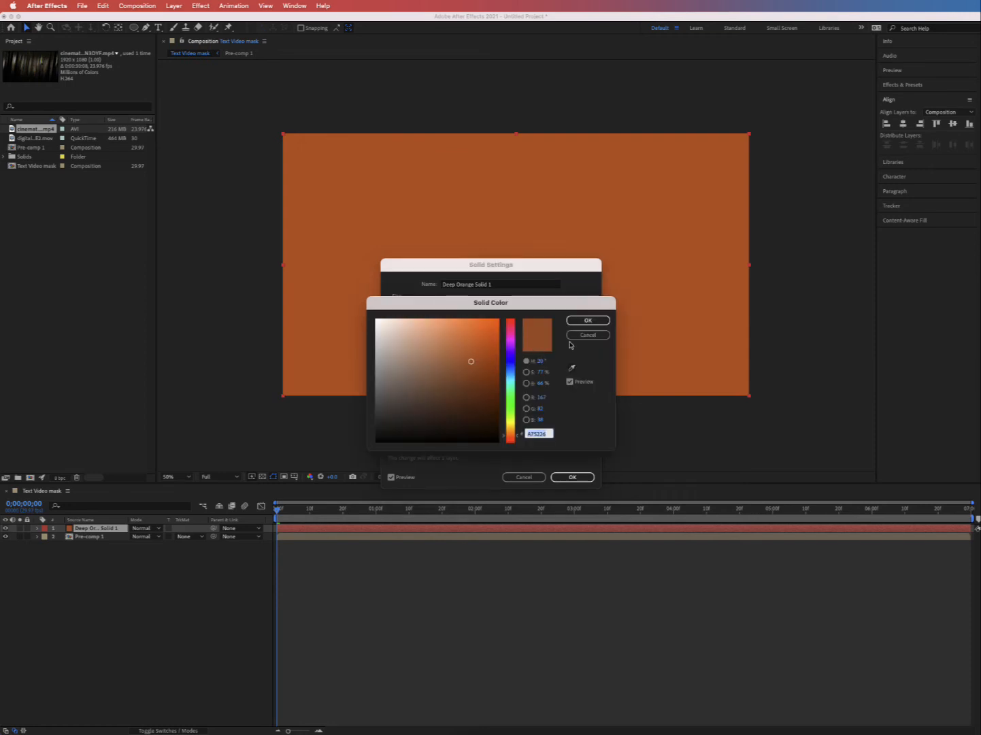
pyautogui.click(572, 337)
pyautogui.click(525, 477)
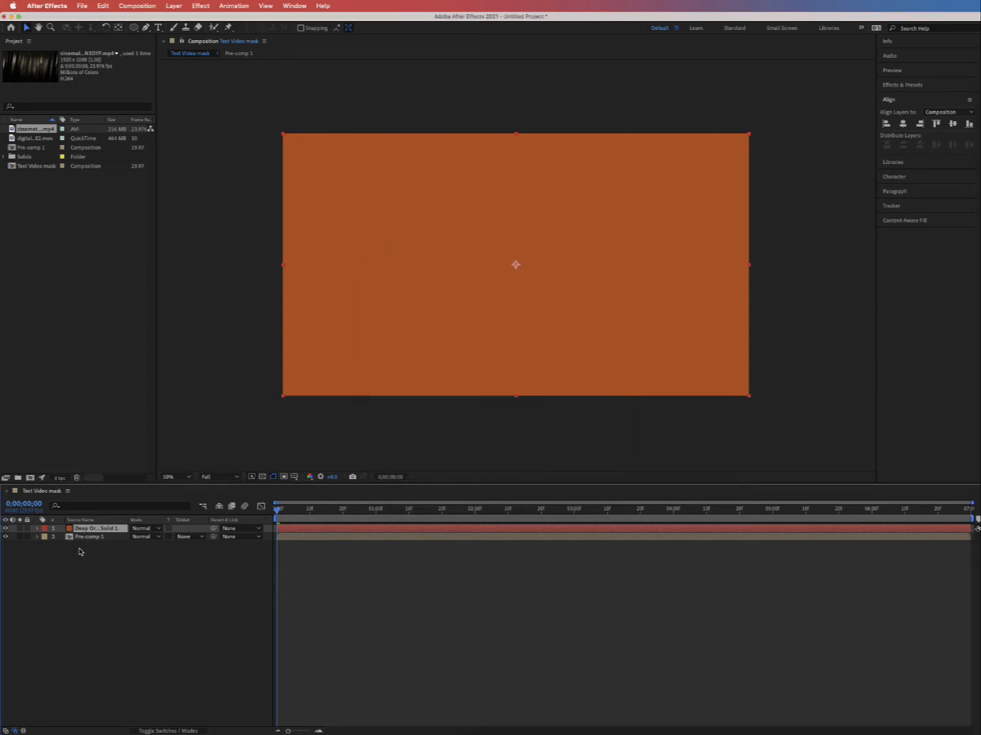
# - Move the deep orange solid layer beneath the Pre-comp 1 layer
pyautogui.moveTo(80, 529); pyautogui.dragTo(104, 551)
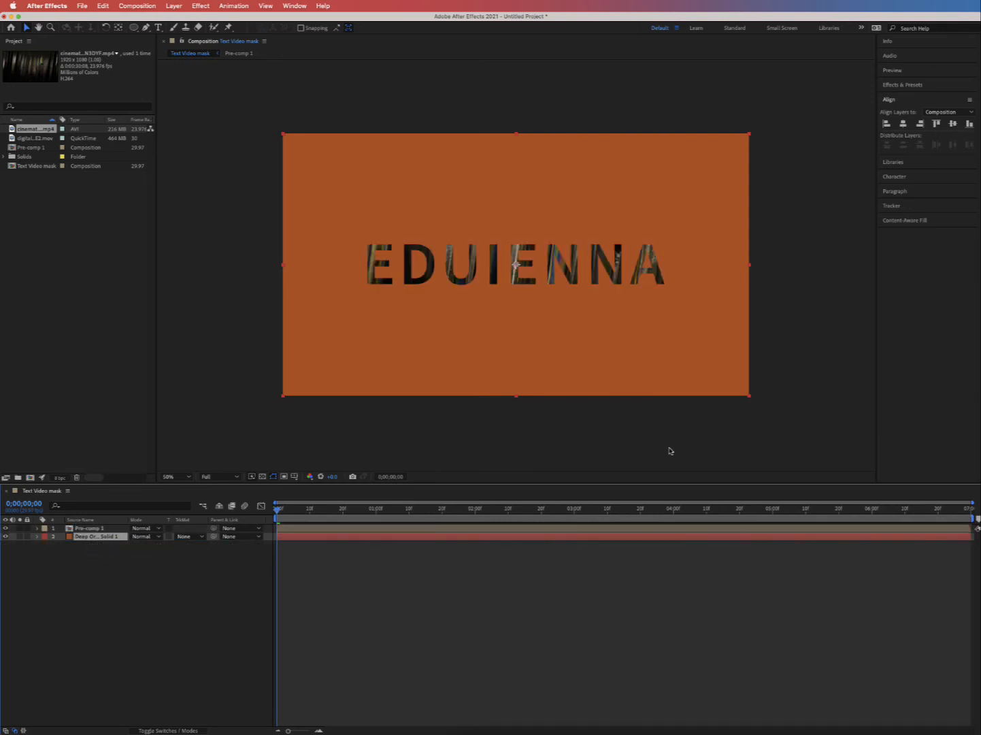
pyautogui.rightClick(94, 577)
pyautogui.rightClick(60, 570)
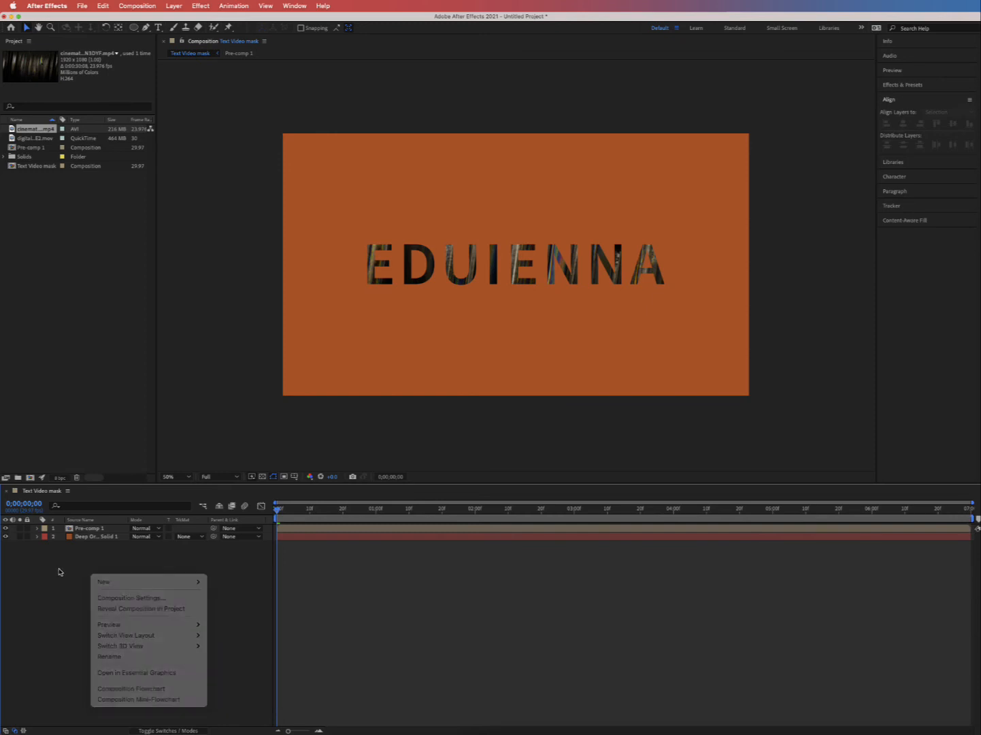
pyautogui.click(26, 571)
# - Create a second solid layer of 1920 by 1080 px in a near-black color
pyautogui.rightClick(111, 559)
pyautogui.moveTo(171, 565)
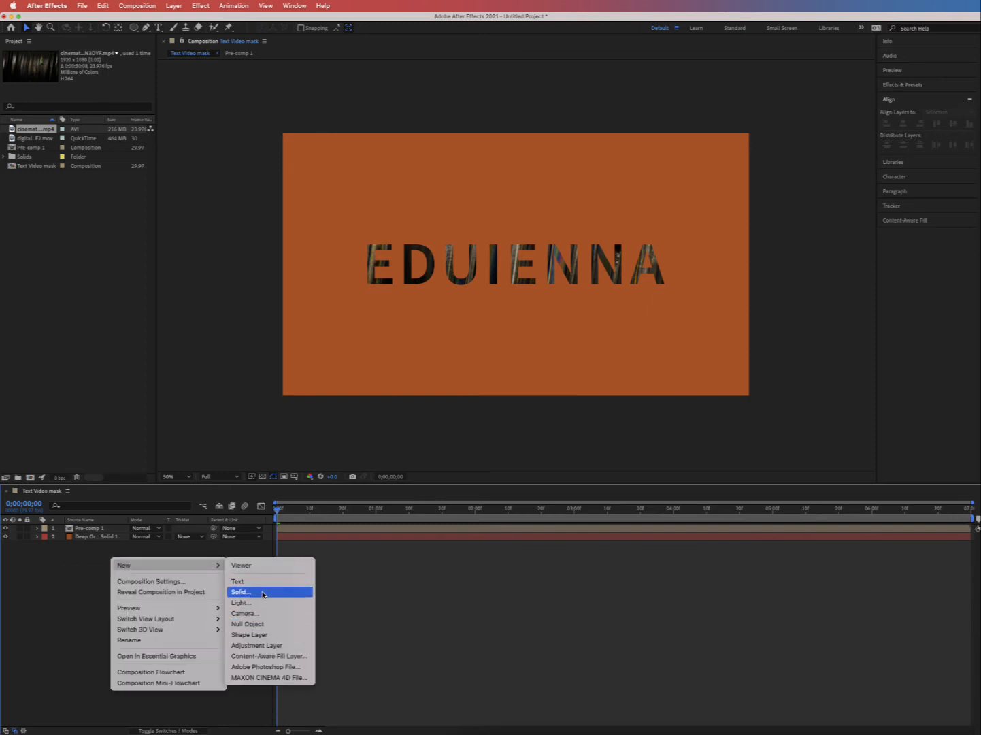
pyautogui.click(263, 595)
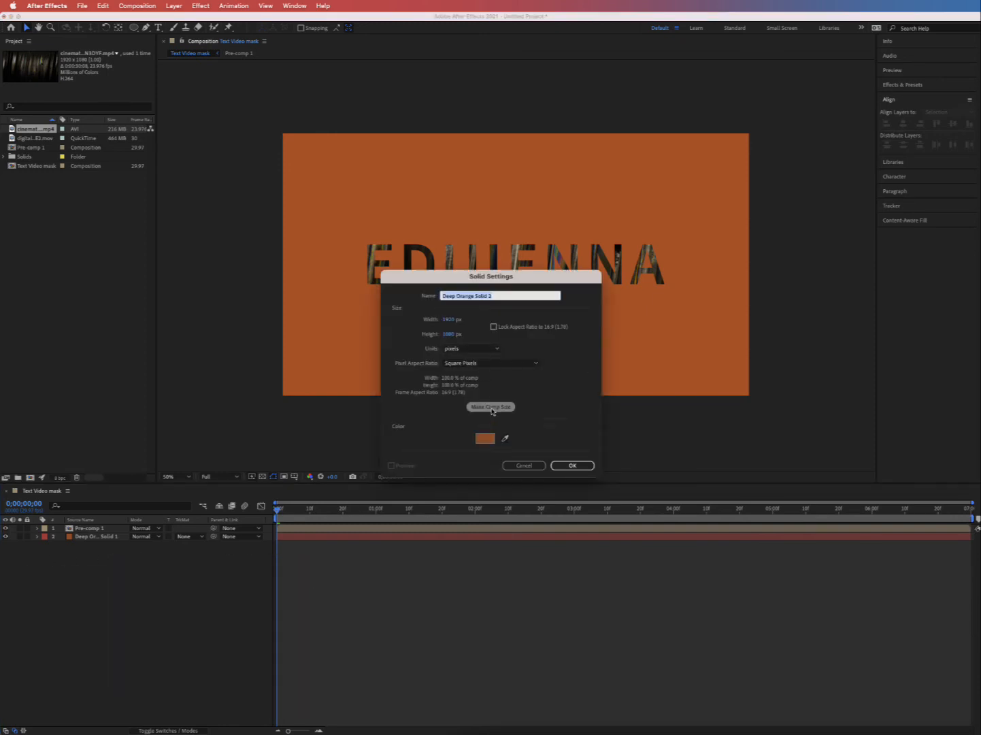
pyautogui.click(486, 438)
pyautogui.click(383, 440)
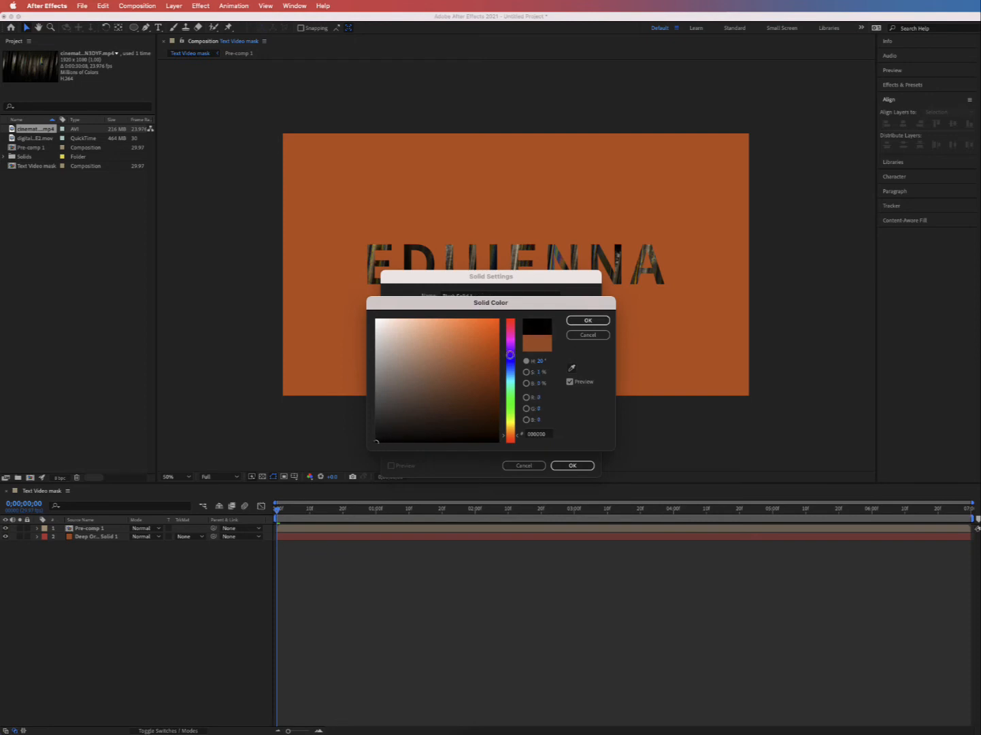
pyautogui.moveTo(407, 426); pyautogui.dragTo(385, 431)
pyautogui.click(575, 333)
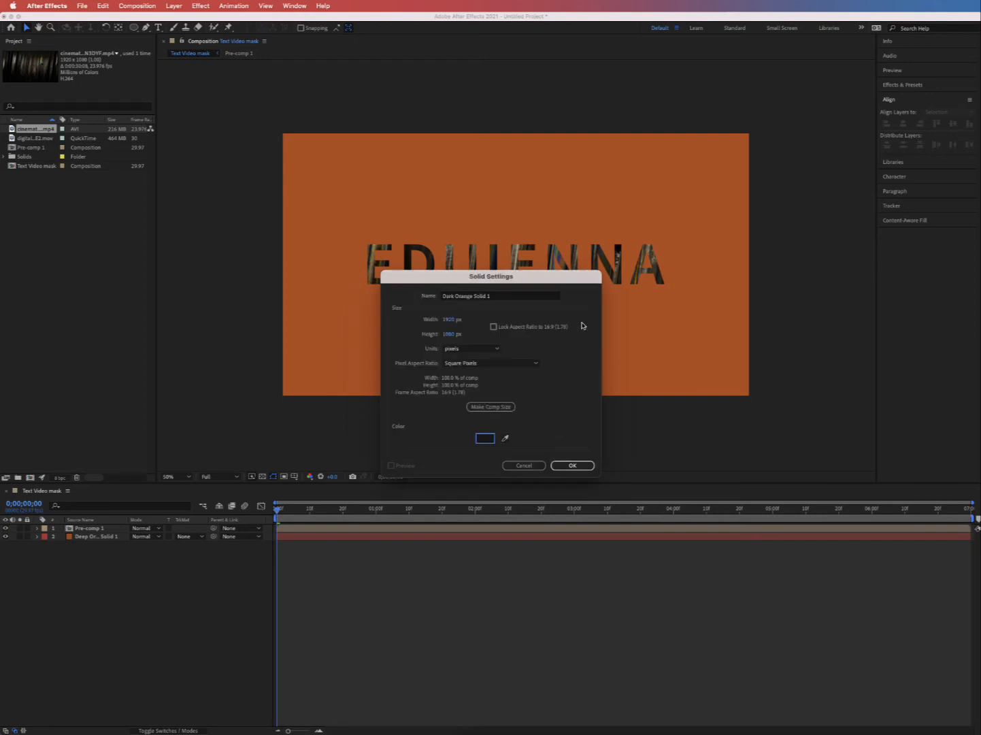
pyautogui.click(583, 466)
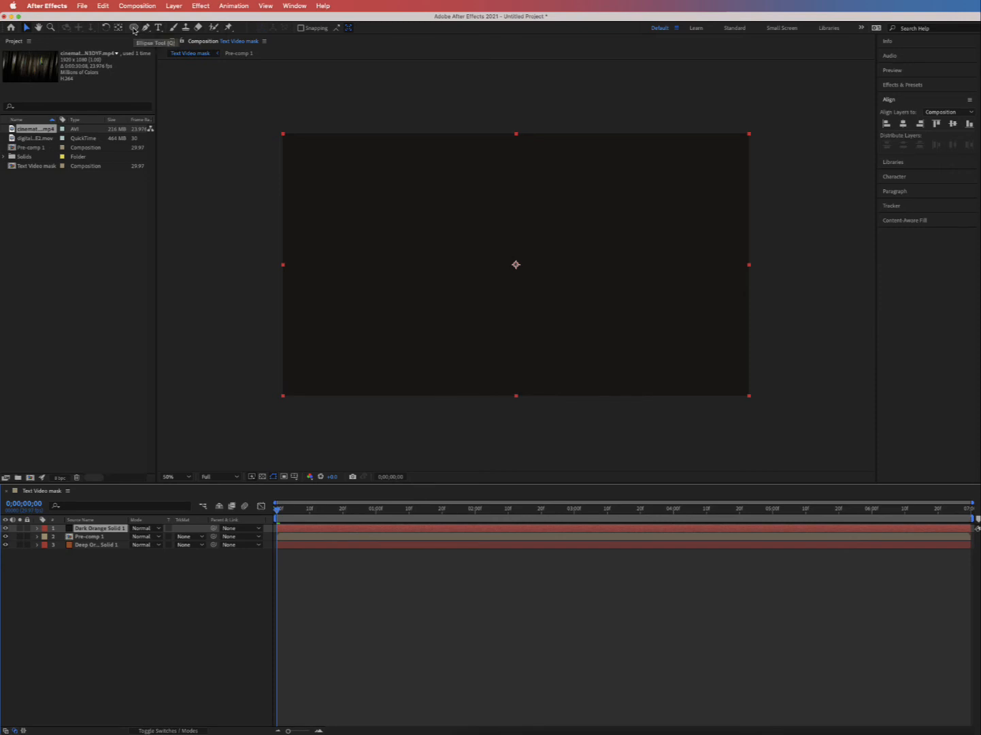
# - Add an elliptical mask spanning the full frame to the near-black solid and invert the mask
pyautogui.doubleClick(134, 28)
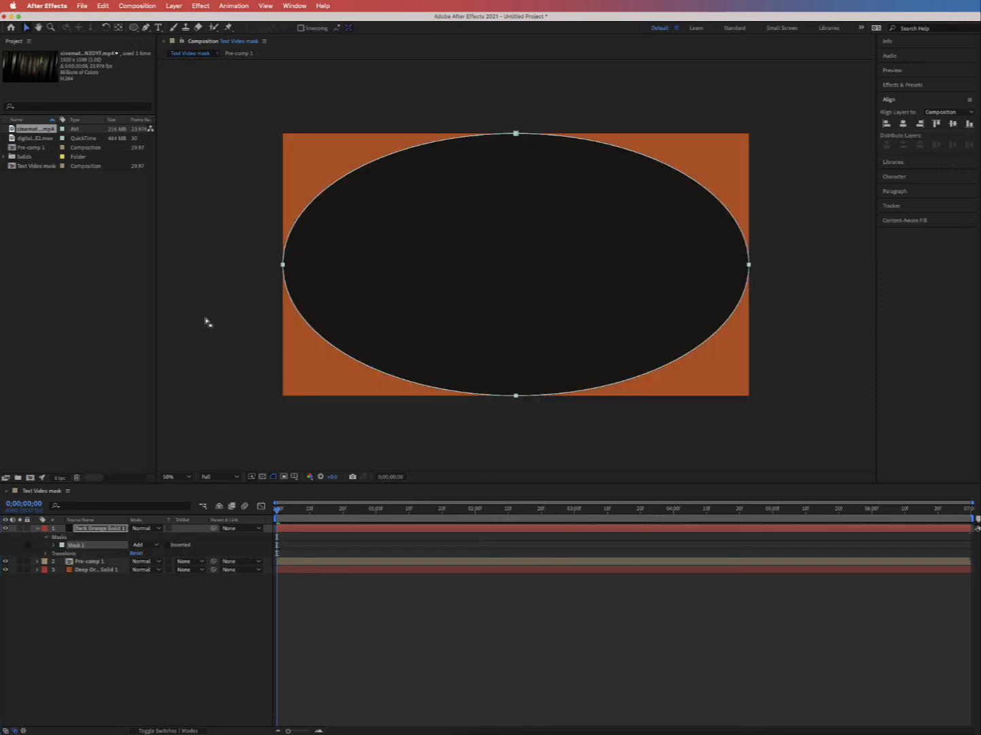
pyautogui.click(167, 545)
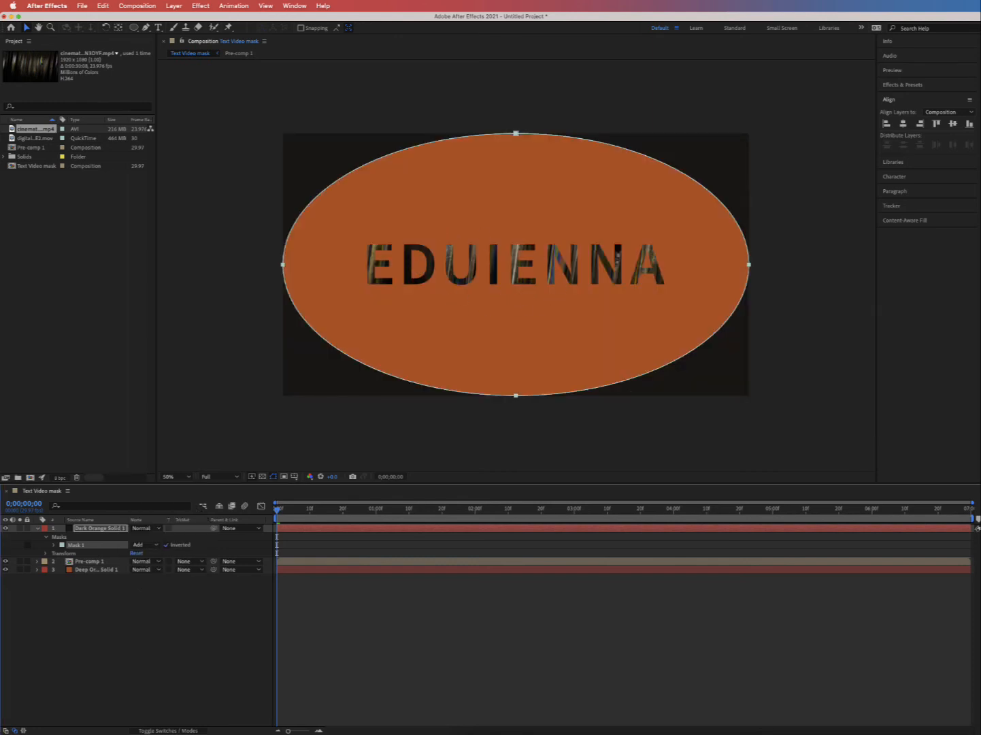
pyautogui.press('super+Tab')
pyautogui.press('super+Tab')
# - Set the feather of the near-black solid's elliptical mask to 400 pixels
pyautogui.click(54, 545)
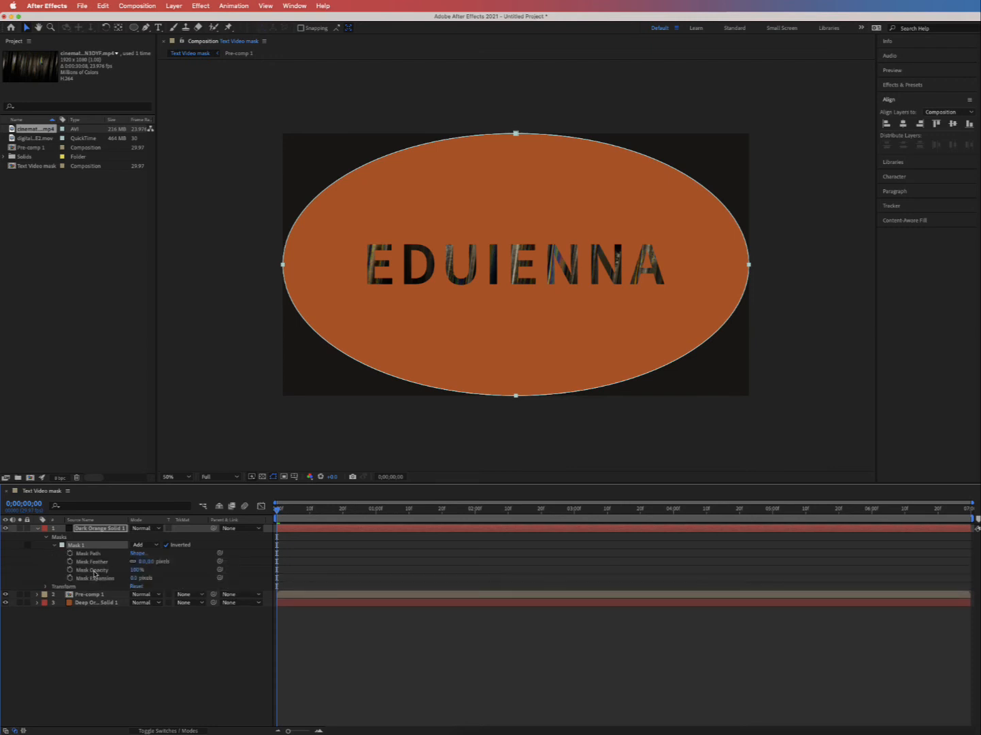
pyautogui.click(150, 562)
pyautogui.press('Return')
pyautogui.press('super+Tab')
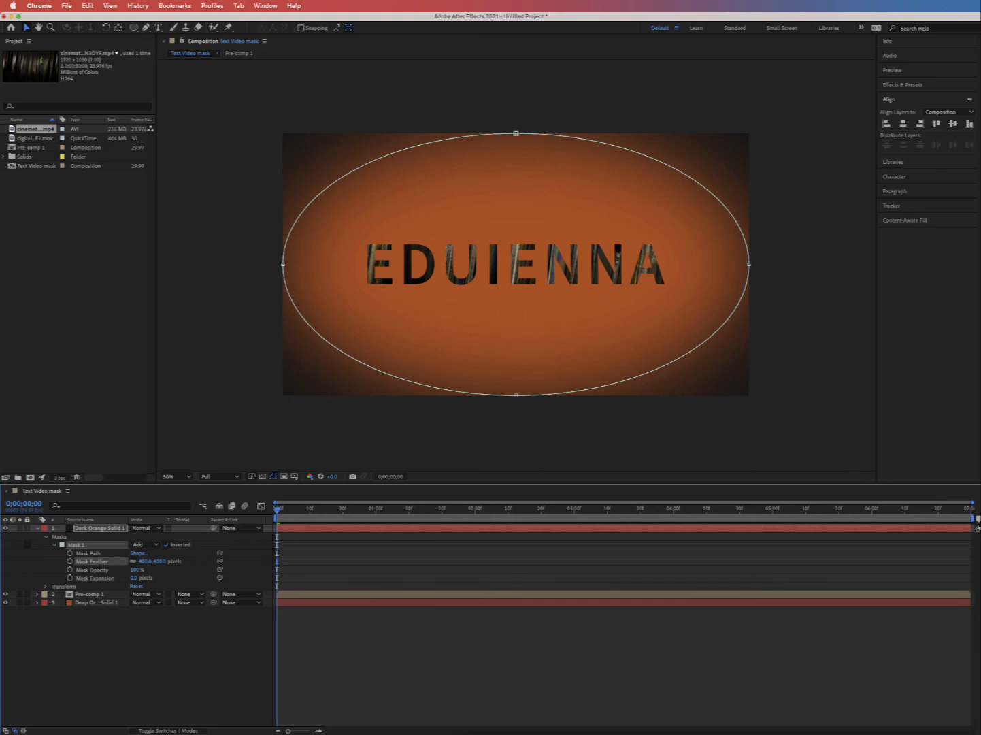
# - Move the near-black vignette solid beneath the Pre-comp 1 layer and set its opacity to 30%
pyautogui.click(38, 528)
pyautogui.moveTo(99, 528); pyautogui.dragTo(99, 541)
pyautogui.press('t')
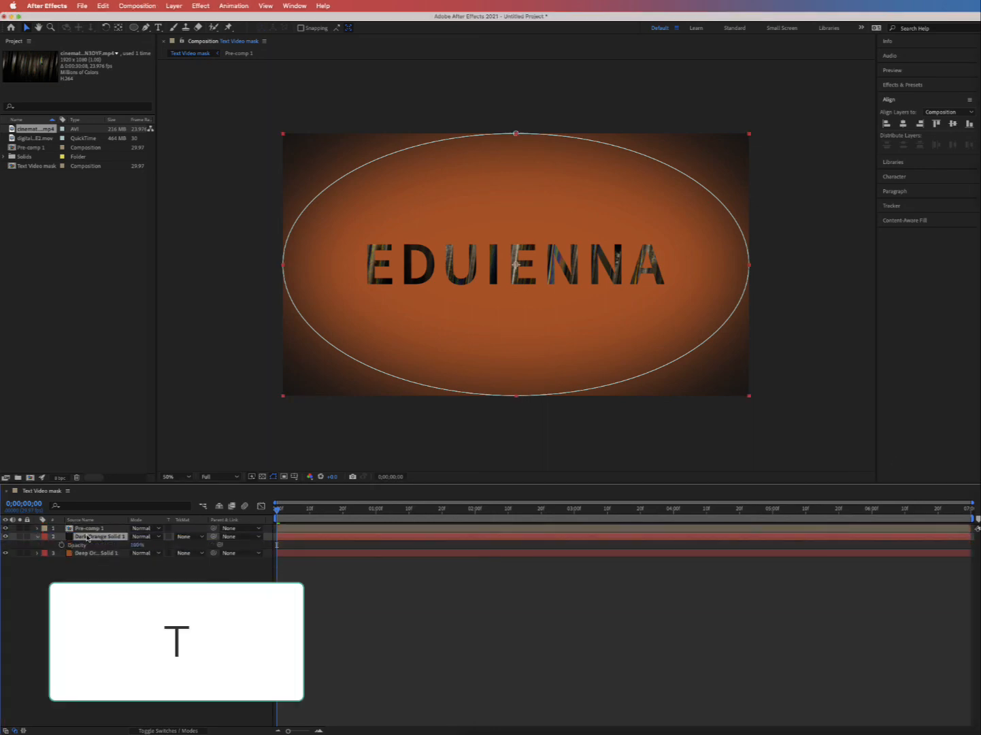
pyautogui.click(131, 546)
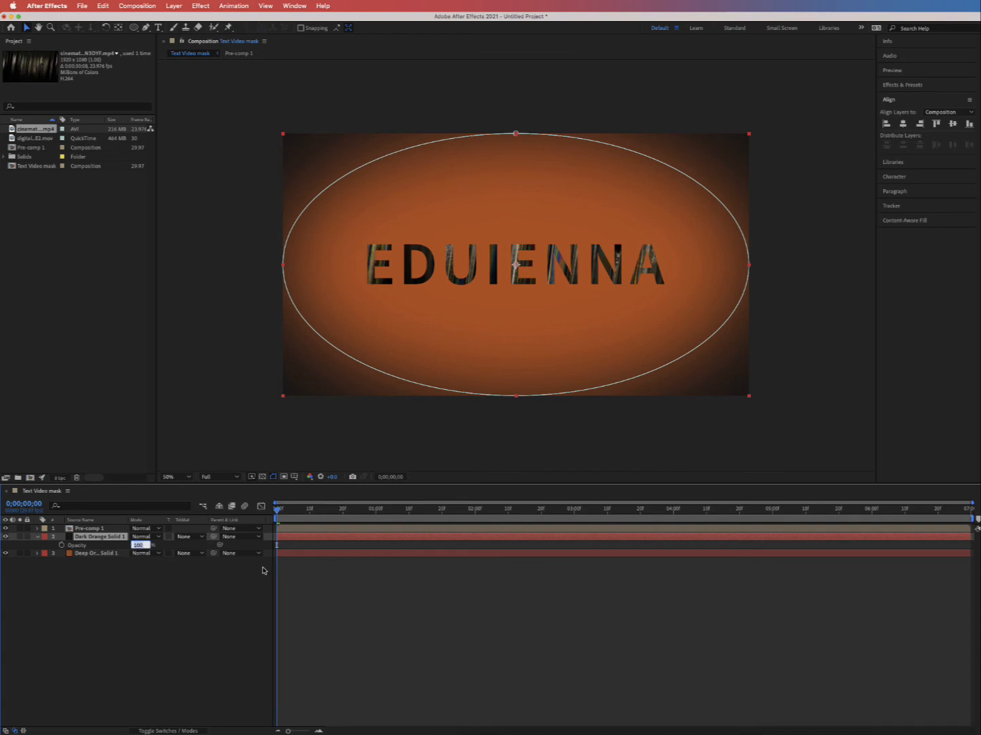
pyautogui.write('30')
pyautogui.press('Return')
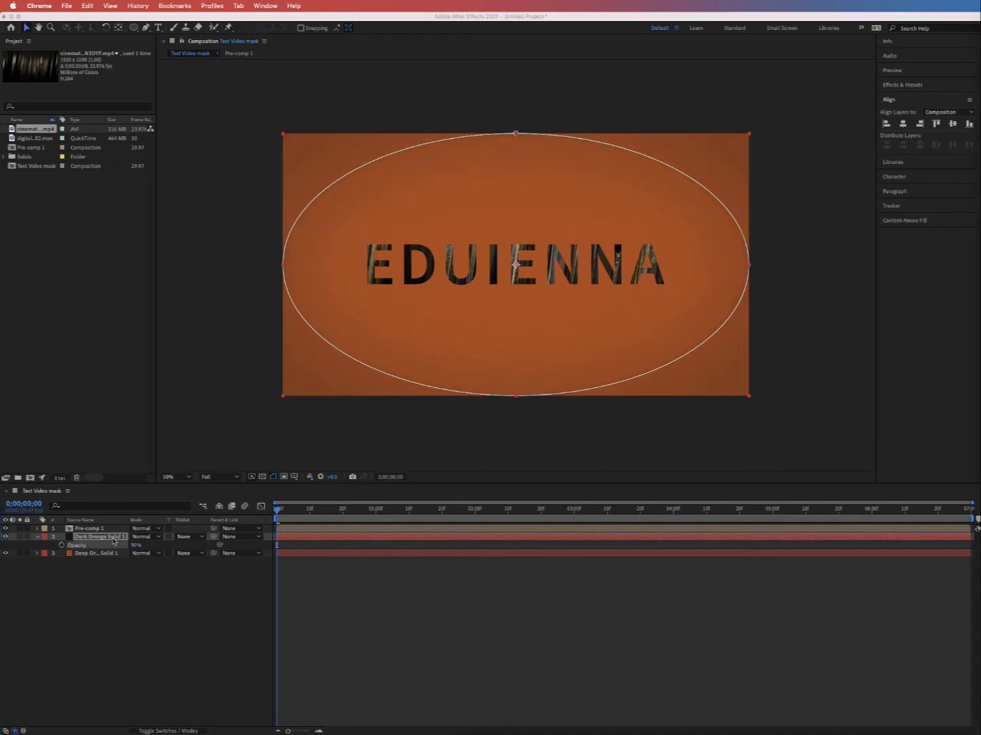
# - Apply a Drop Shadow effect to the Pre-comp 1 layer with a distance of 22 and a softness of 15
pyautogui.click(78, 534)
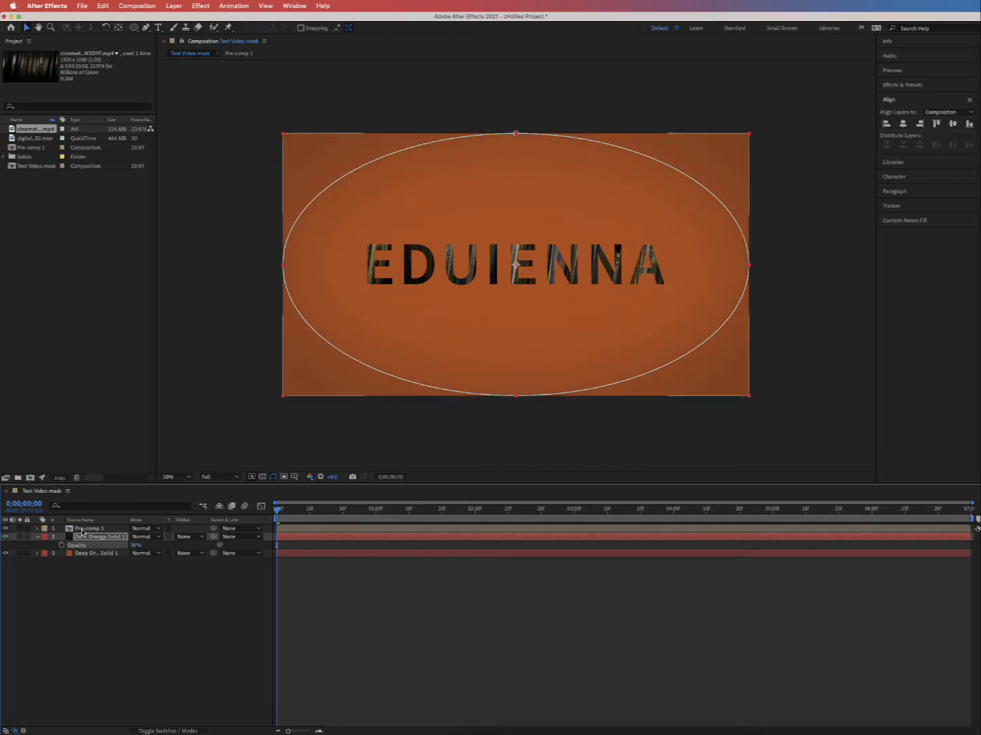
pyautogui.click(98, 529)
pyautogui.click(913, 86)
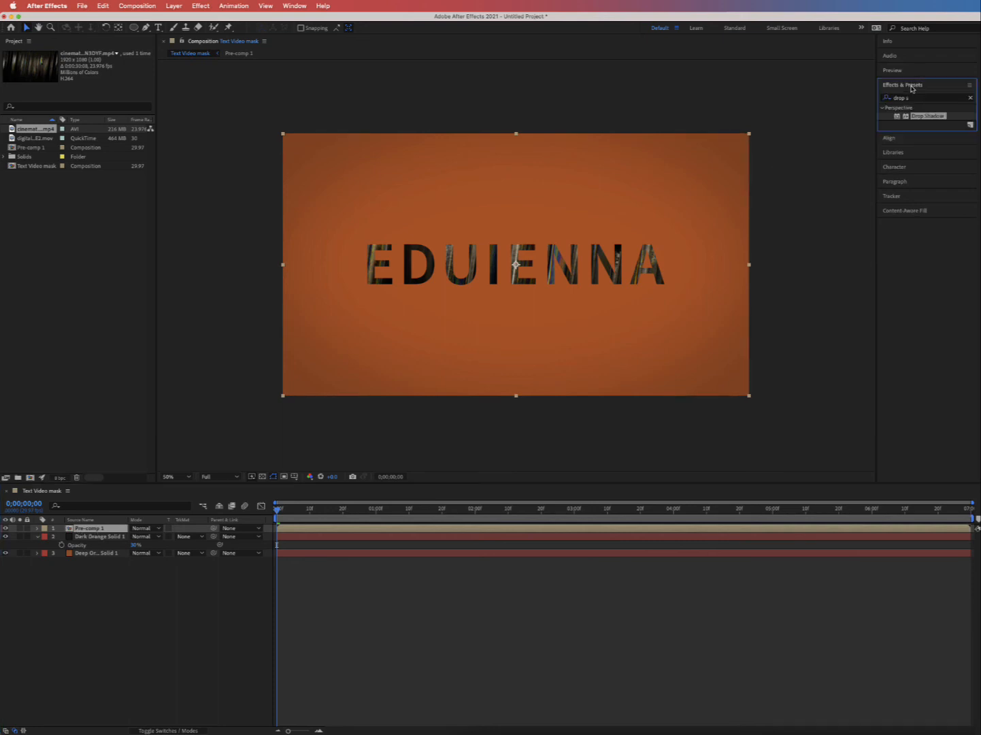
pyautogui.click(907, 99)
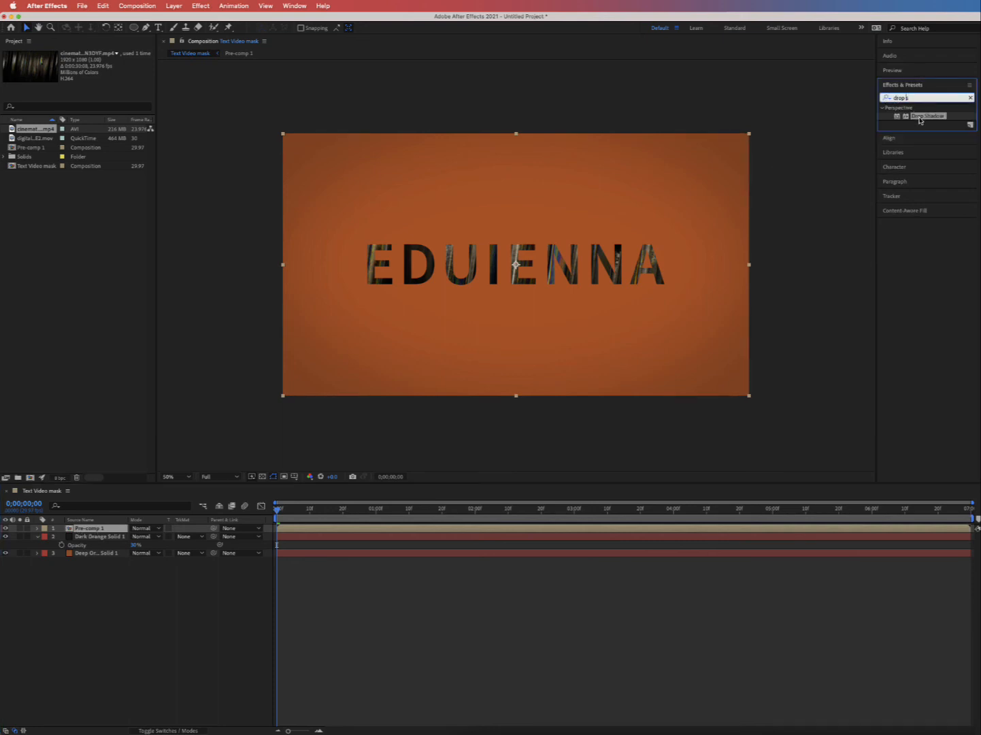
pyautogui.moveTo(920, 119); pyautogui.dragTo(401, 365)
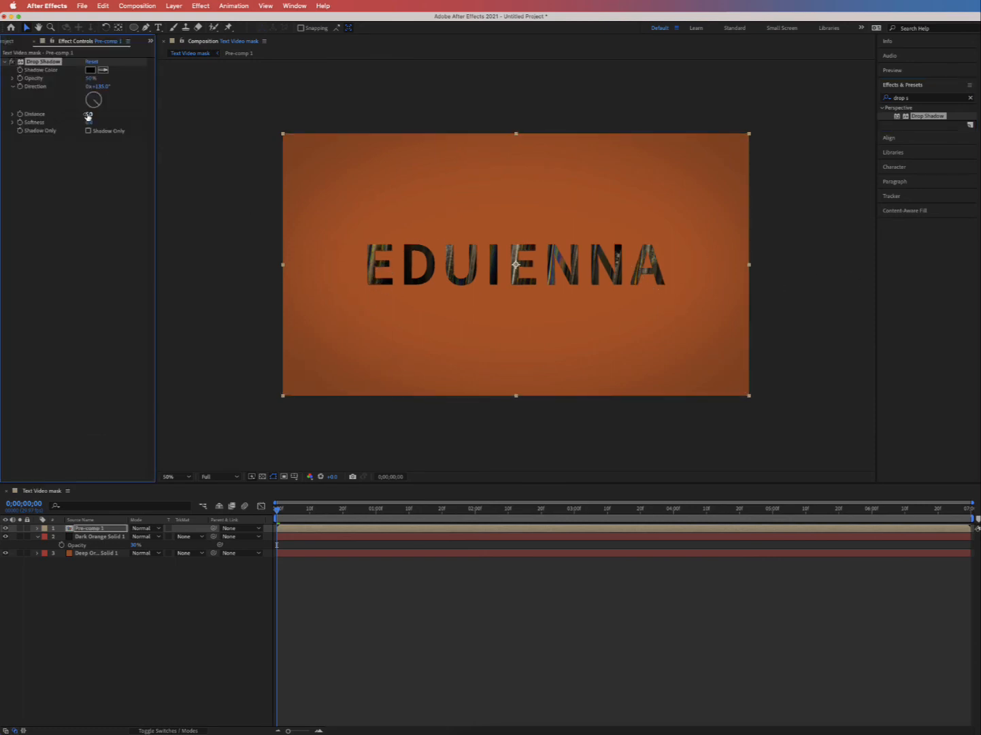
pyautogui.moveTo(88, 116)
pyautogui.mouseDown()
pyautogui.moveTo(120, 114)
pyautogui.moveTo(95, 121)
pyautogui.mouseUp()
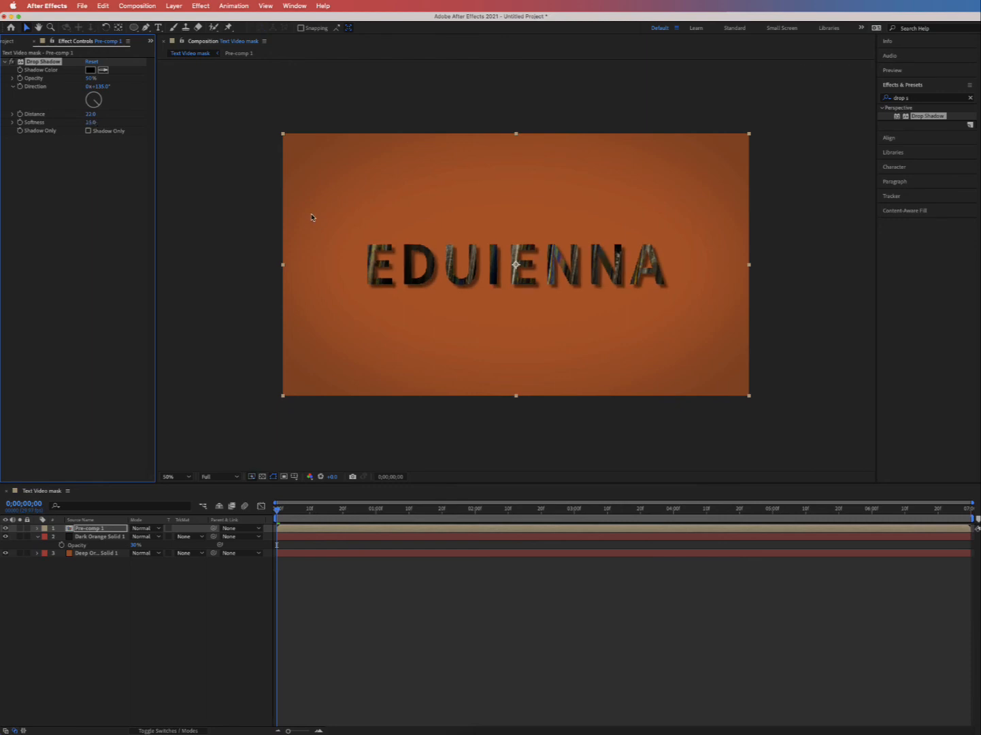
# - Play back the composition from the first frame to review the text with its drop shadow
pyautogui.click(279, 513)
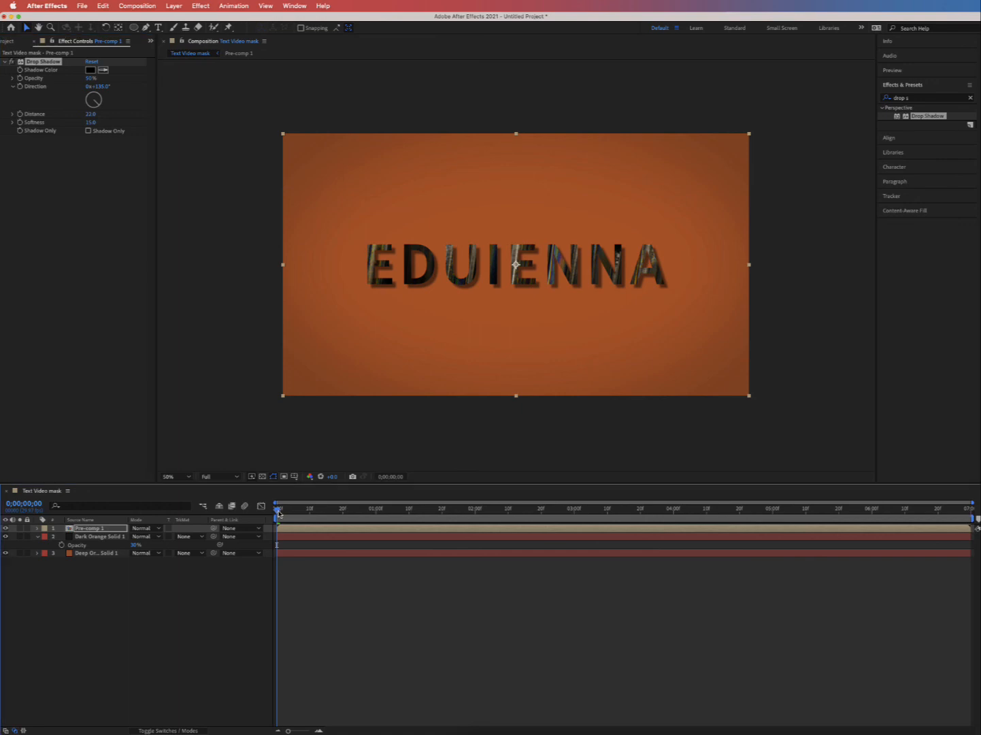
pyautogui.press('space')
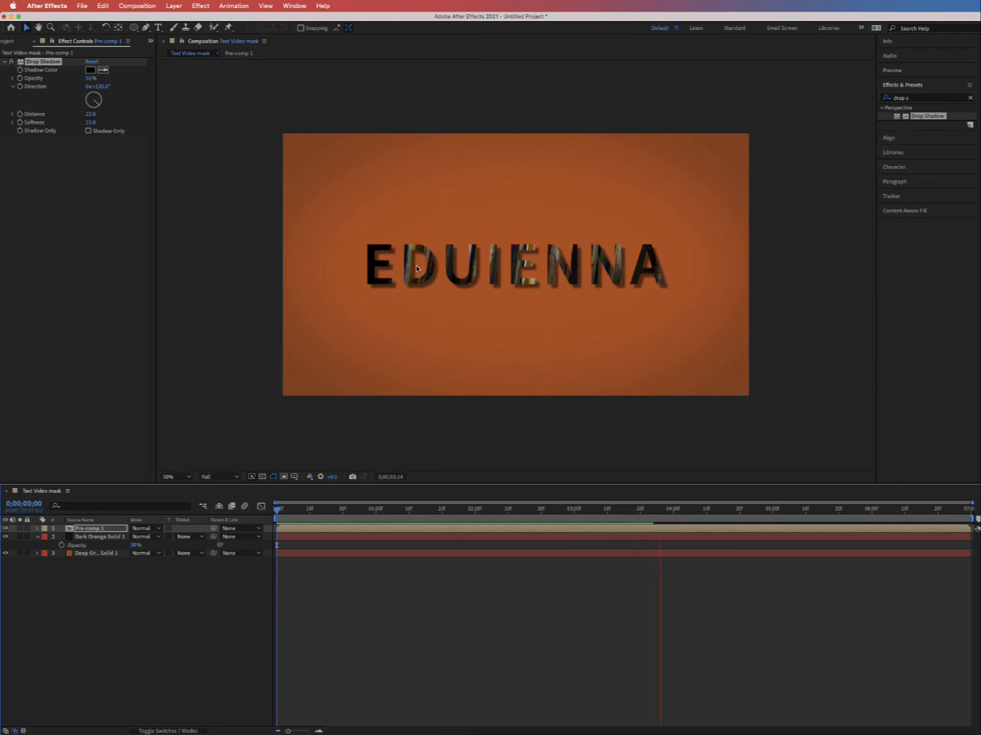
pyautogui.press('space')
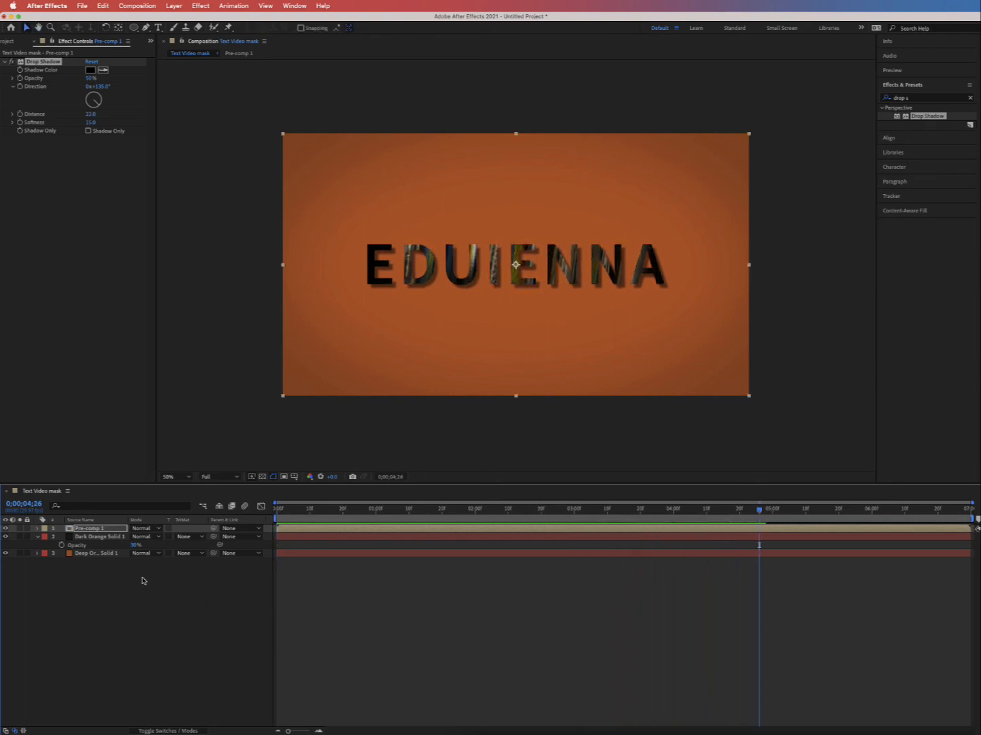
# - Change the color of the Deep Orange background solid to a dark golden brown and preview the composition
pyautogui.click(84, 553)
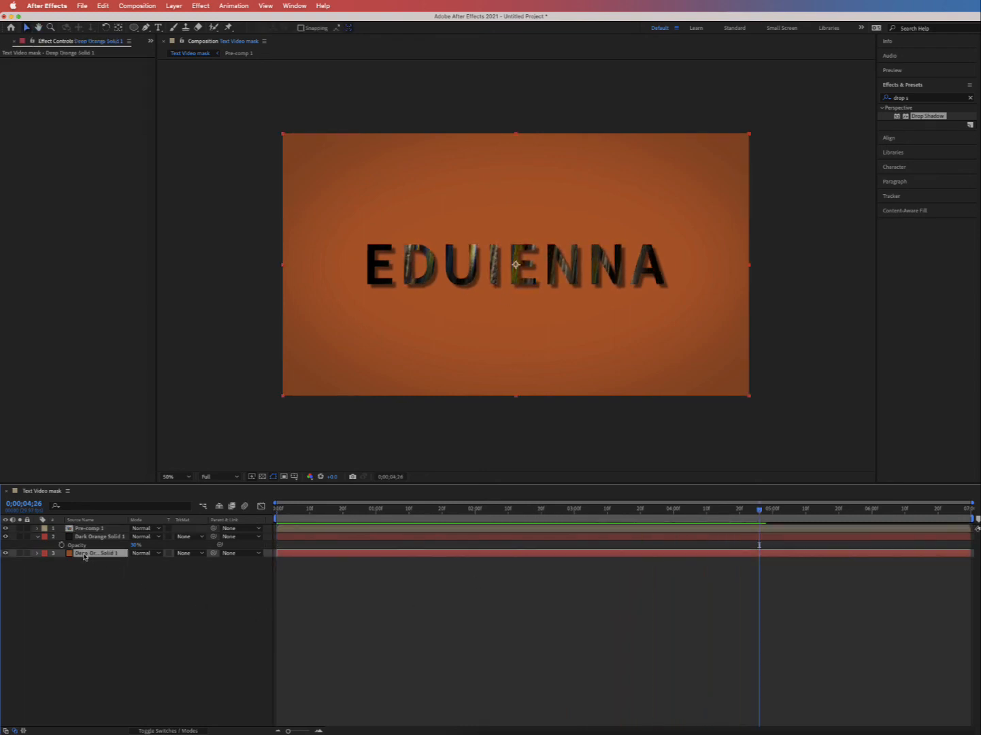
pyautogui.press('super+shift+y')
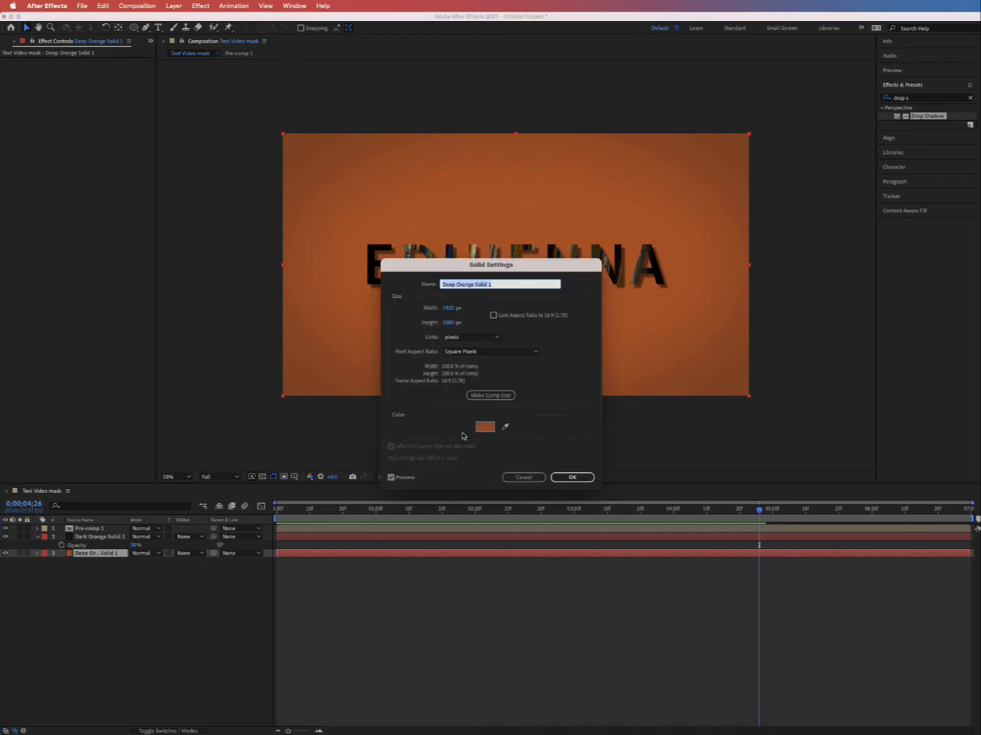
pyautogui.click(484, 426)
pyautogui.click(513, 339)
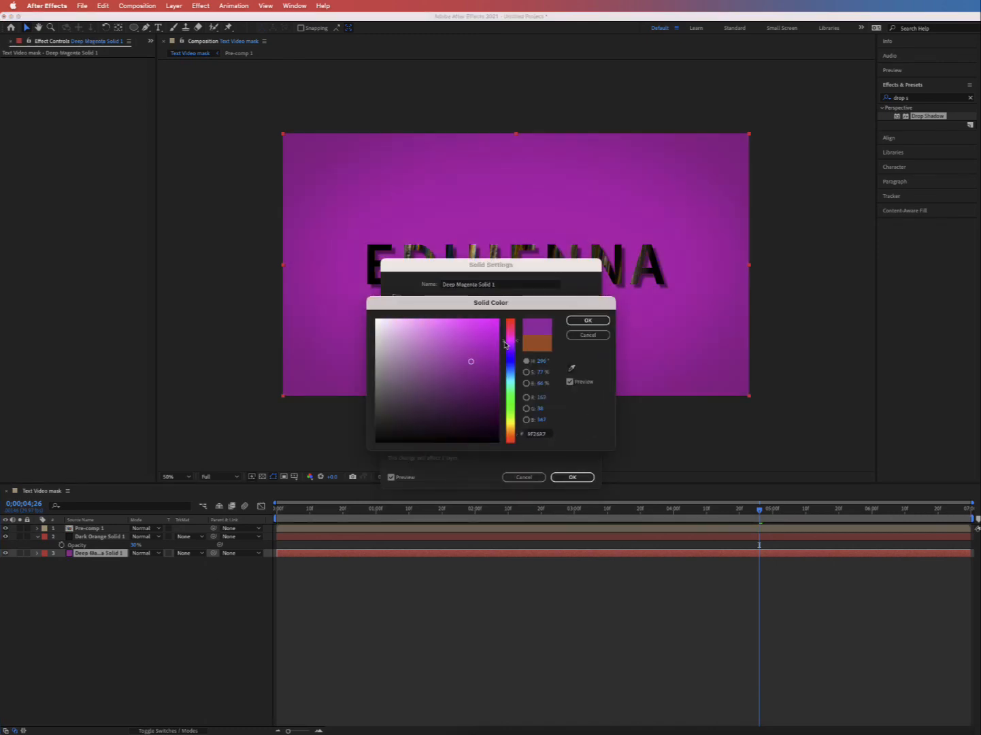
pyautogui.moveTo(485, 357)
pyautogui.mouseDown()
pyautogui.moveTo(493, 407)
pyautogui.moveTo(494, 389)
pyautogui.moveTo(502, 403)
pyautogui.moveTo(507, 393)
pyautogui.mouseUp()
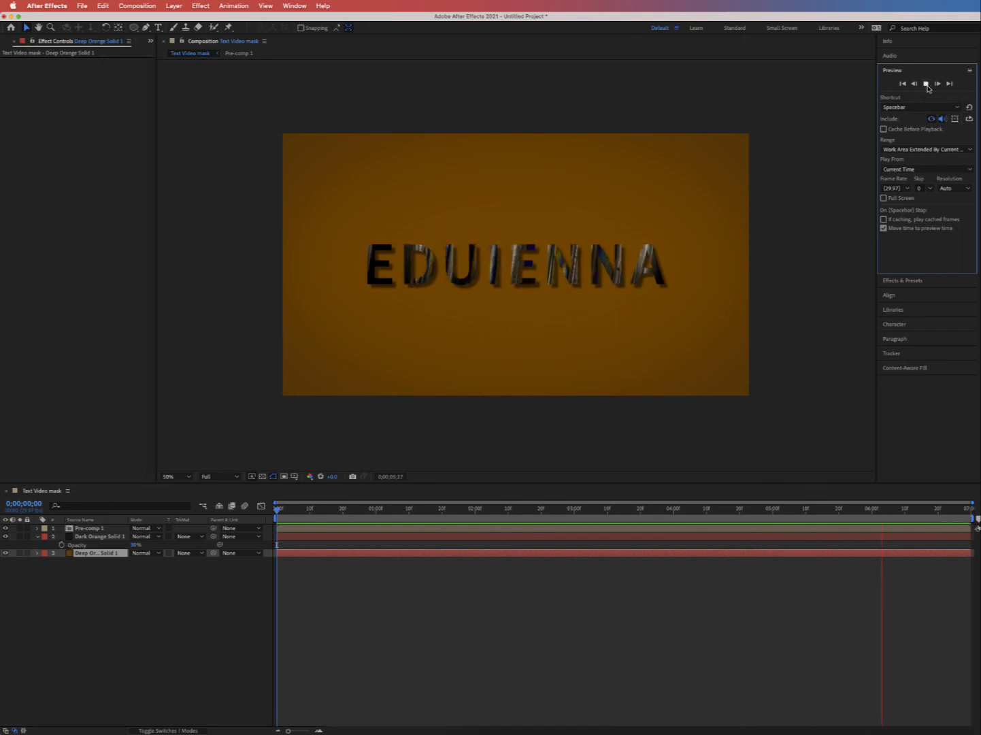
pyautogui.click(926, 83)
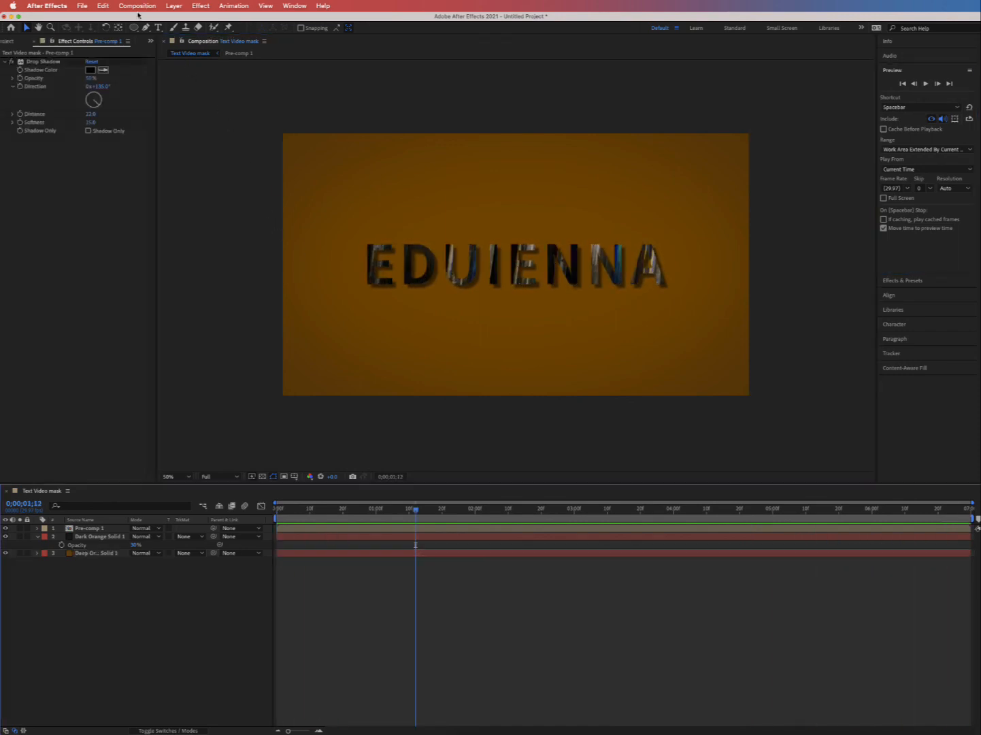
# - Export the composition through Adobe Media Encoder as H.264, Match Source - High bitrate, saving Text Video mask.mp4 in the Desktop folder AE Mask Text
pyautogui.click(137, 5)
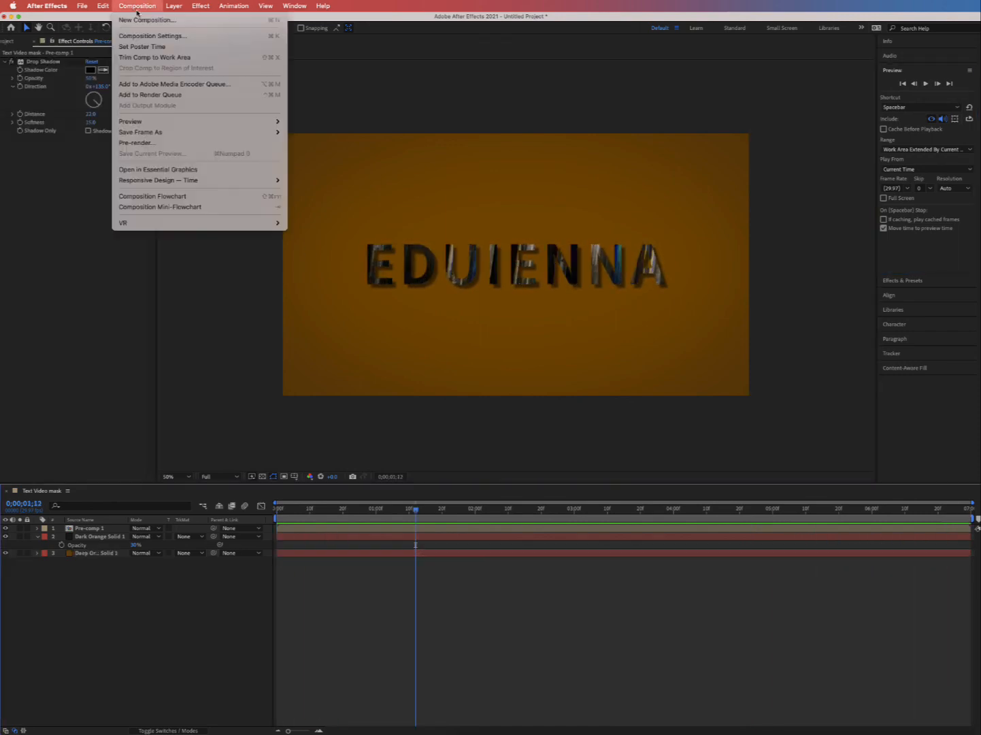
pyautogui.click(150, 85)
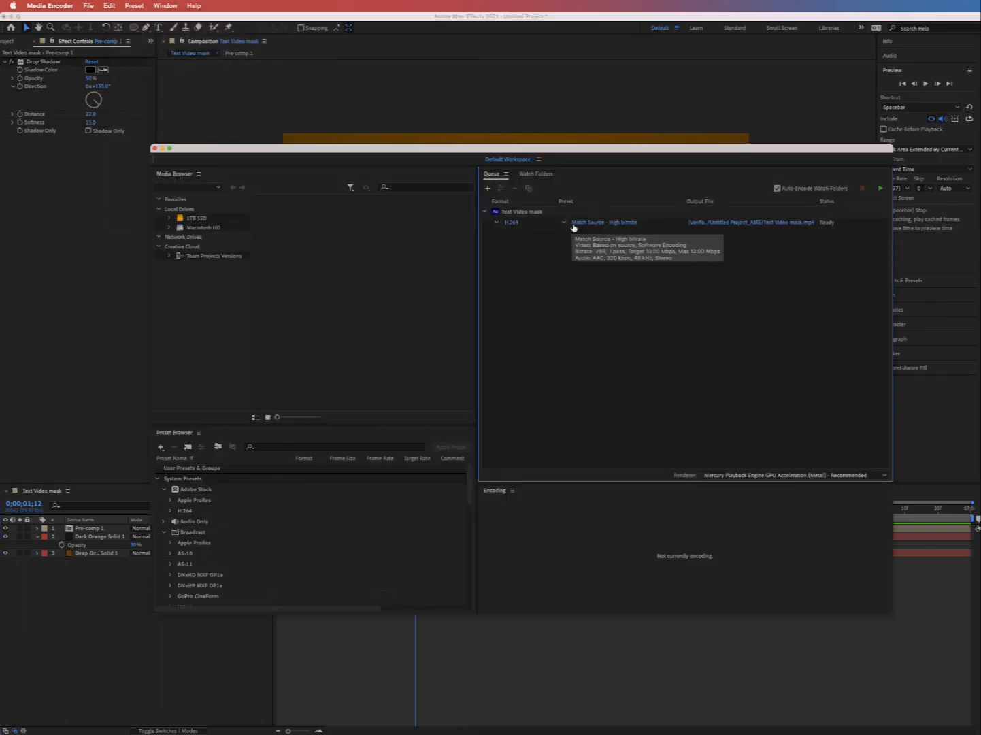
pyautogui.click(767, 223)
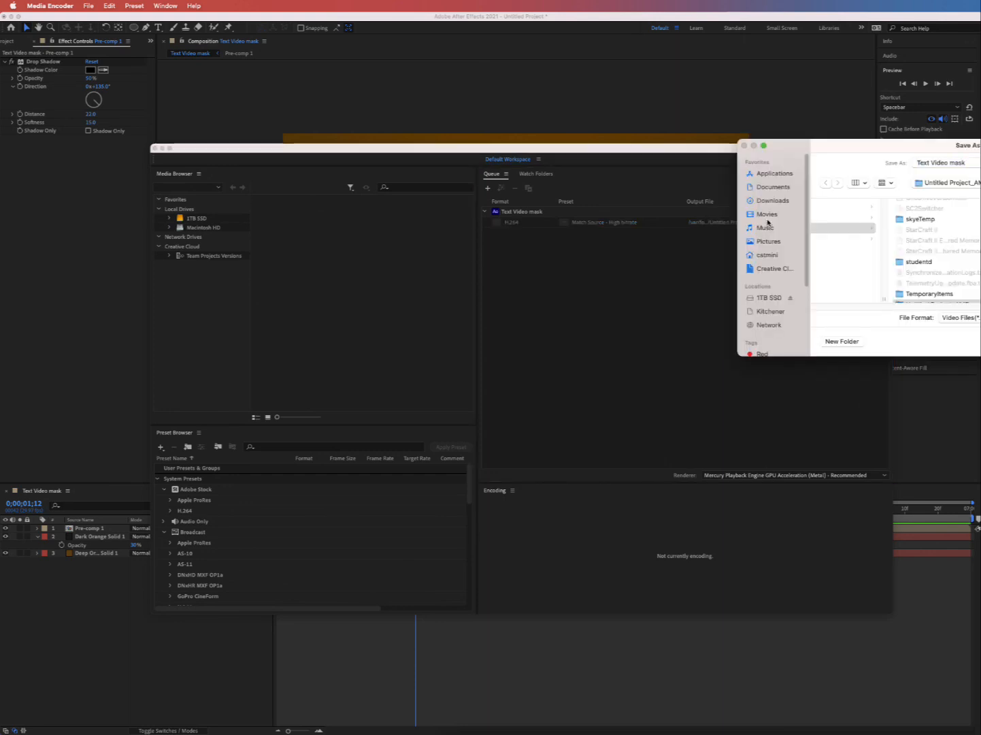
pyautogui.click(768, 255)
pyautogui.click(872, 218)
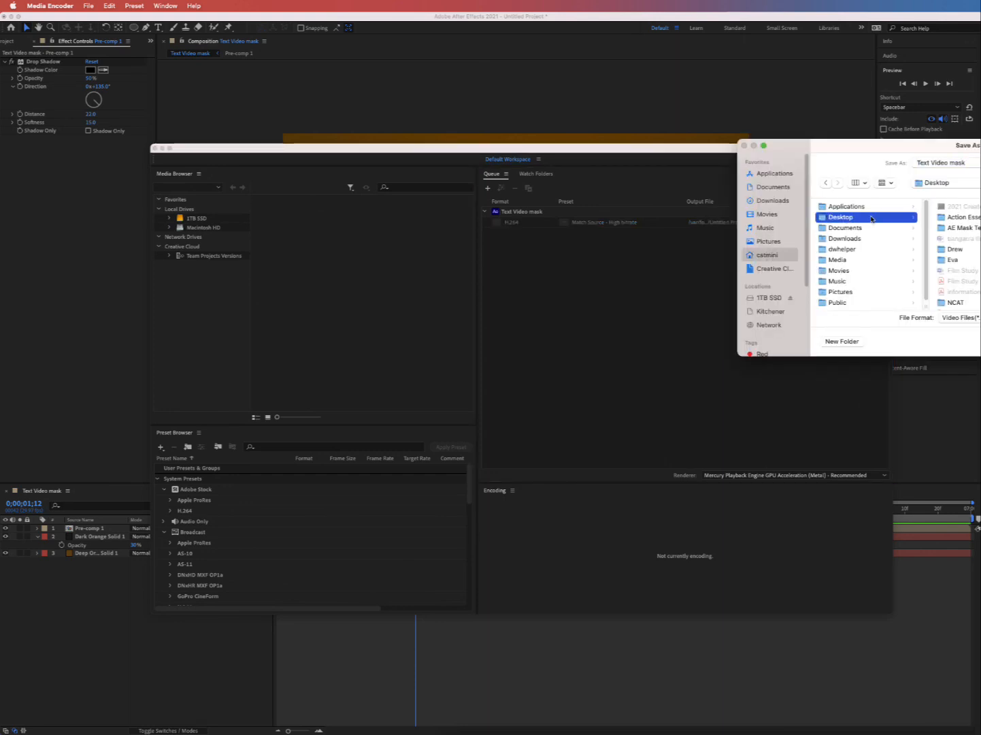
pyautogui.click(968, 226)
pyautogui.moveTo(904, 158); pyautogui.dragTo(489, 170)
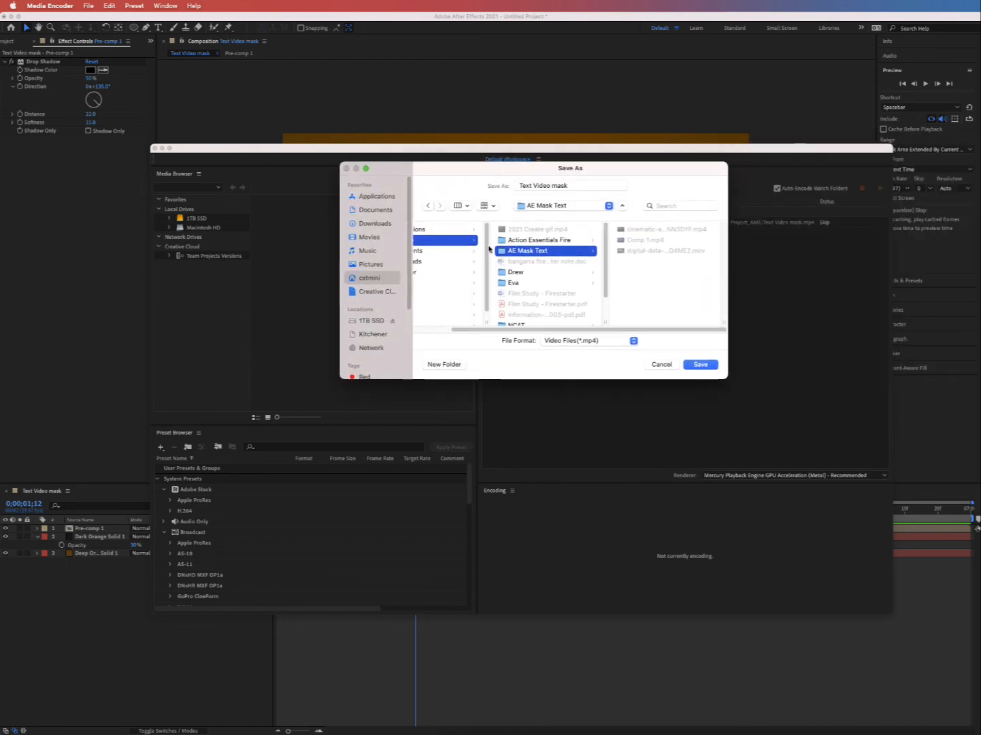
pyautogui.click(691, 367)
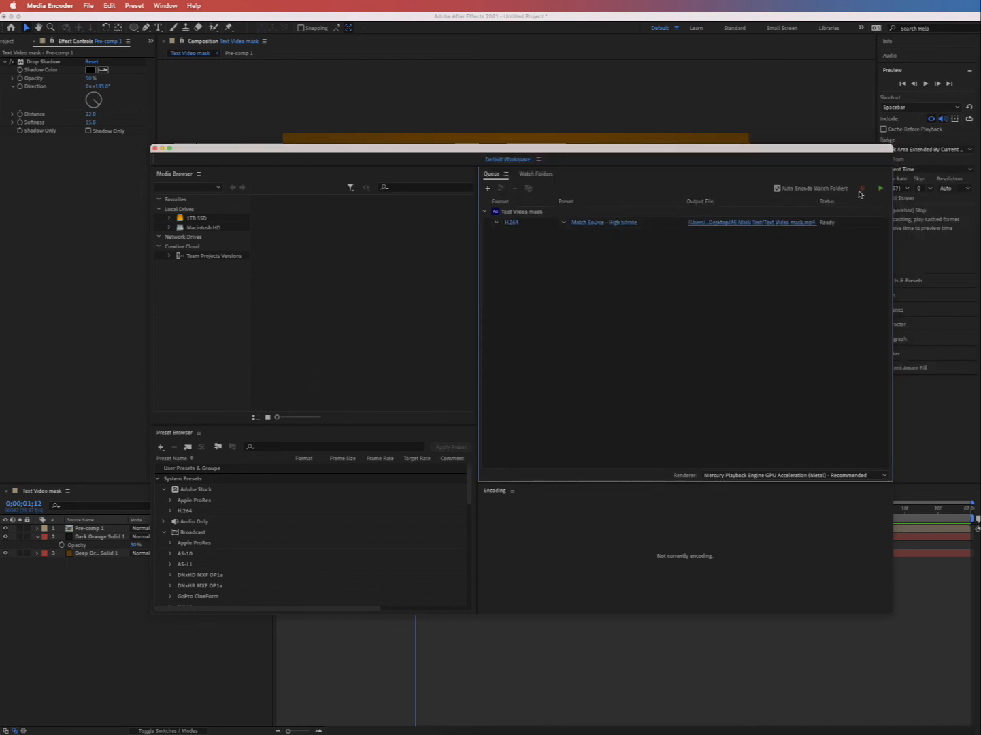
pyautogui.click(881, 189)
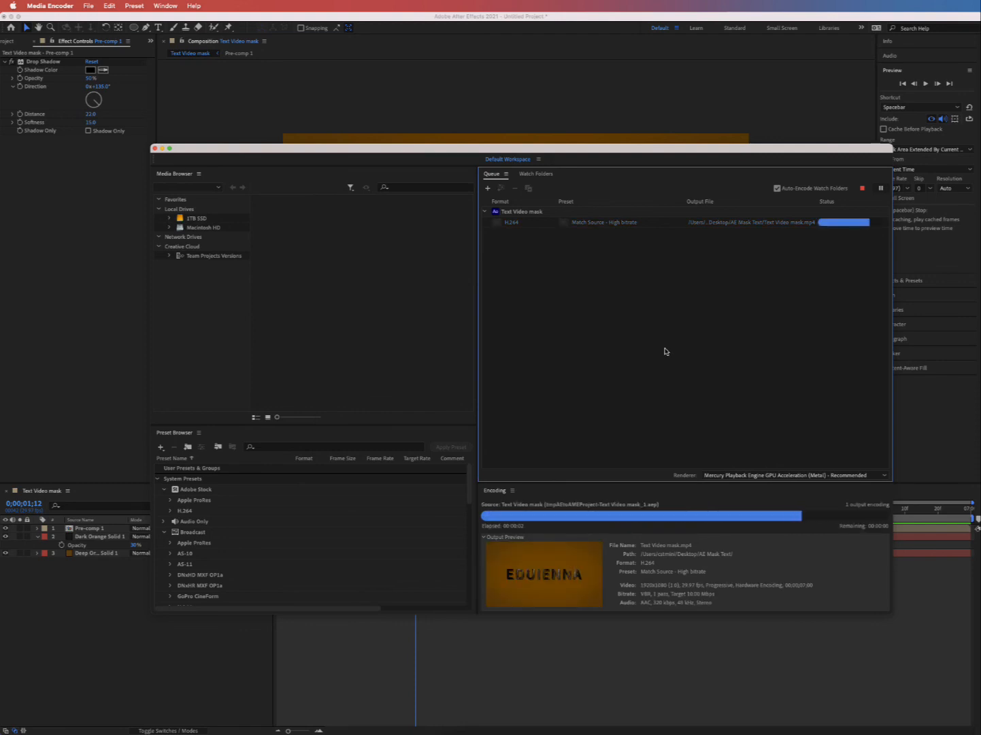
# - Switch to Finder and preview the exported Text Video mask.mp4 and the earlier Comp 1.mp4 in the AE Mask Text folder
pyautogui.click(478, 723)
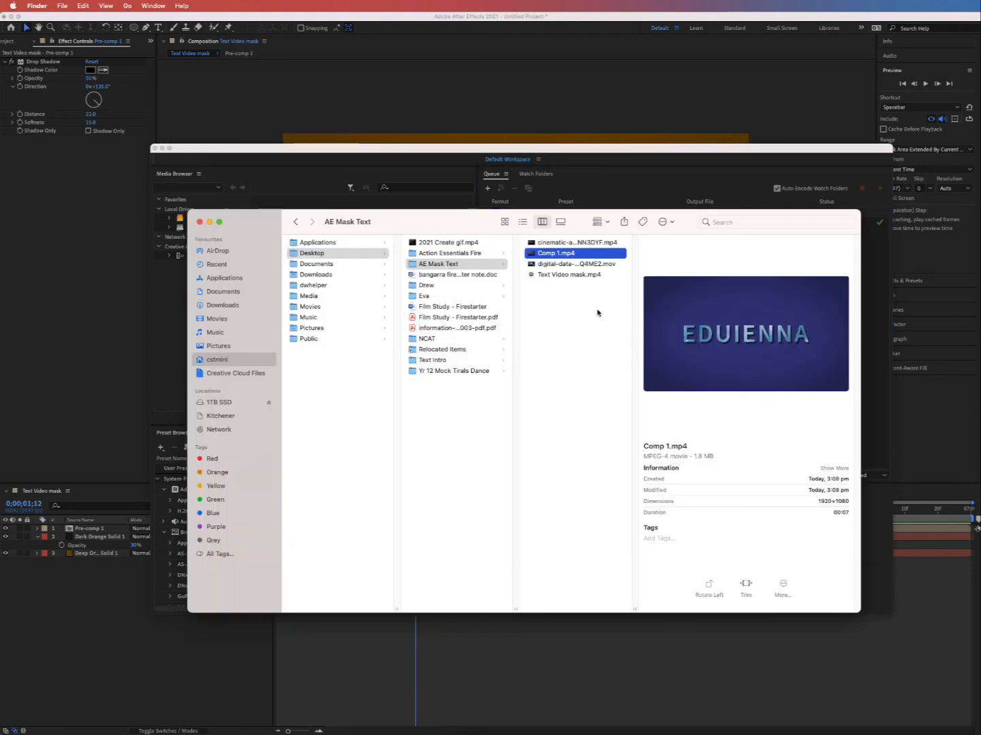
pyautogui.click(556, 275)
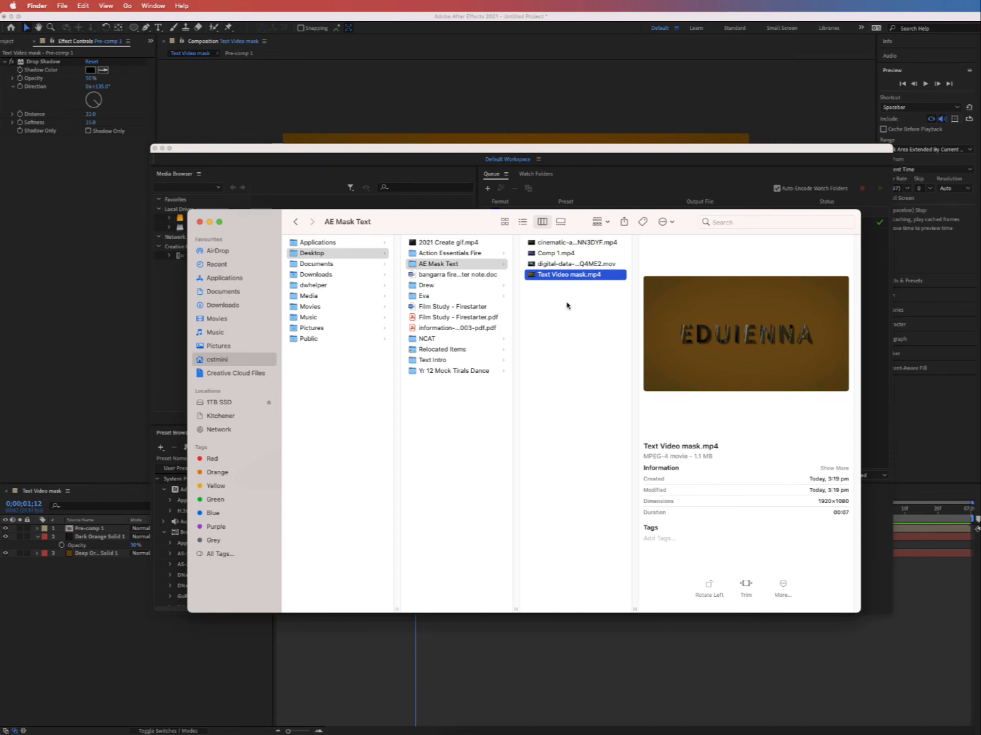
pyautogui.press('space')
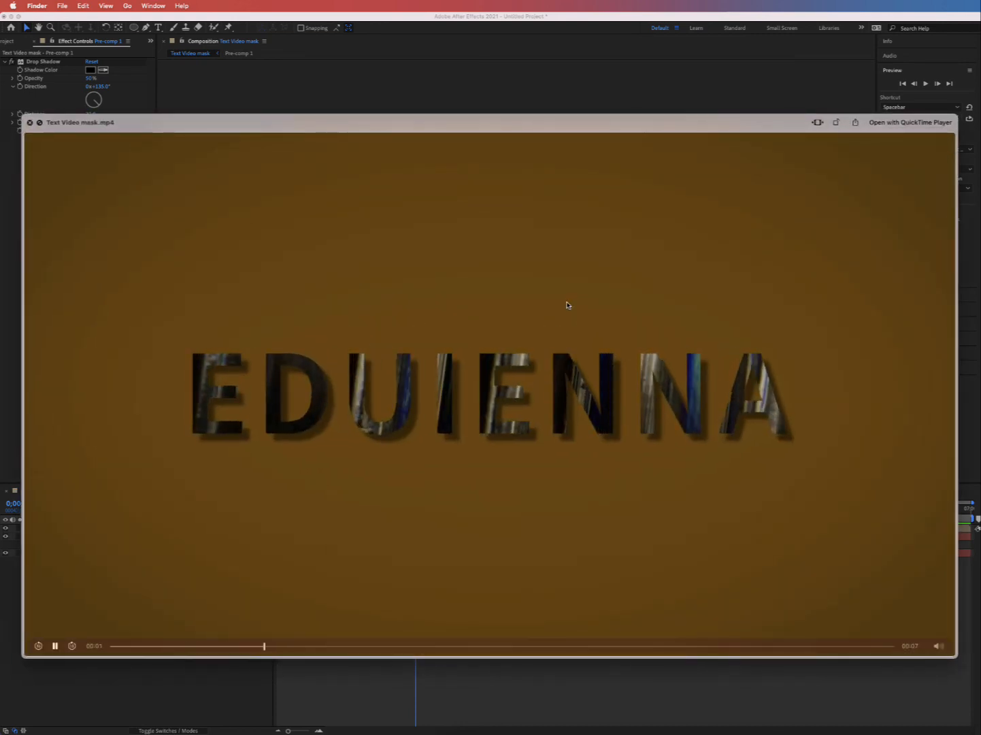
pyautogui.press('space')
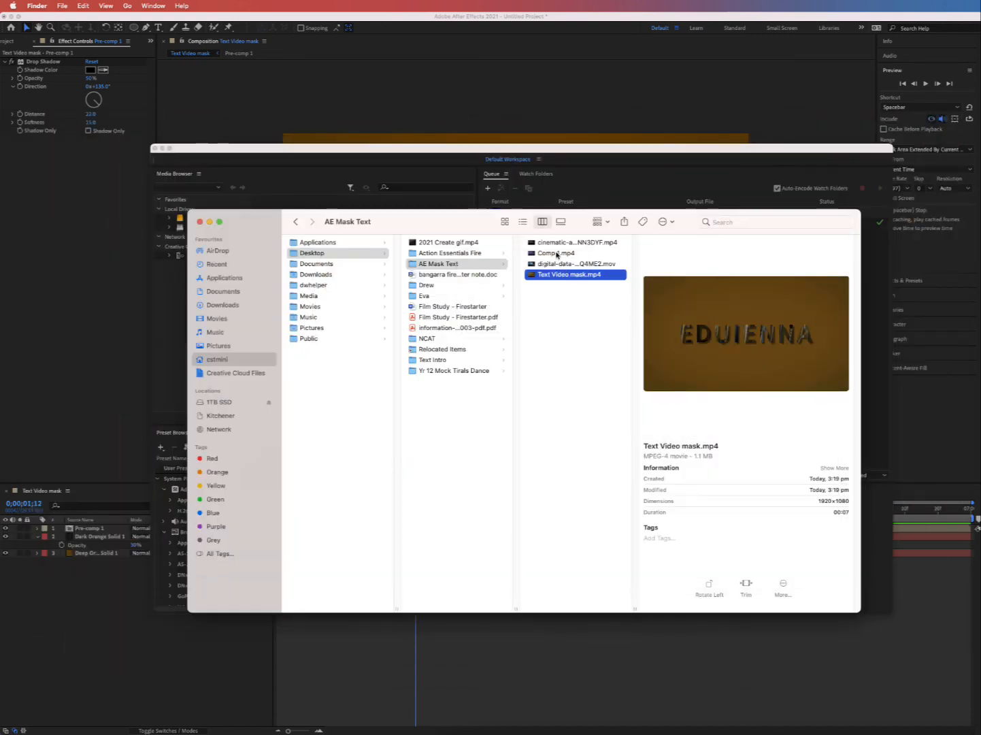
pyautogui.click(556, 254)
pyautogui.press('space')
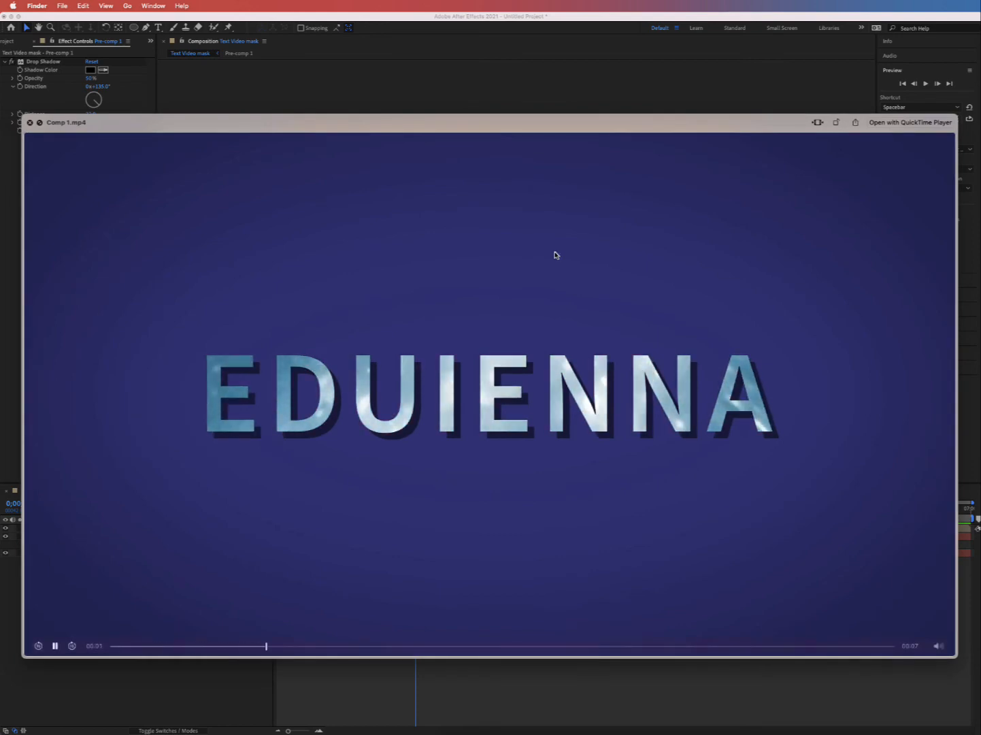